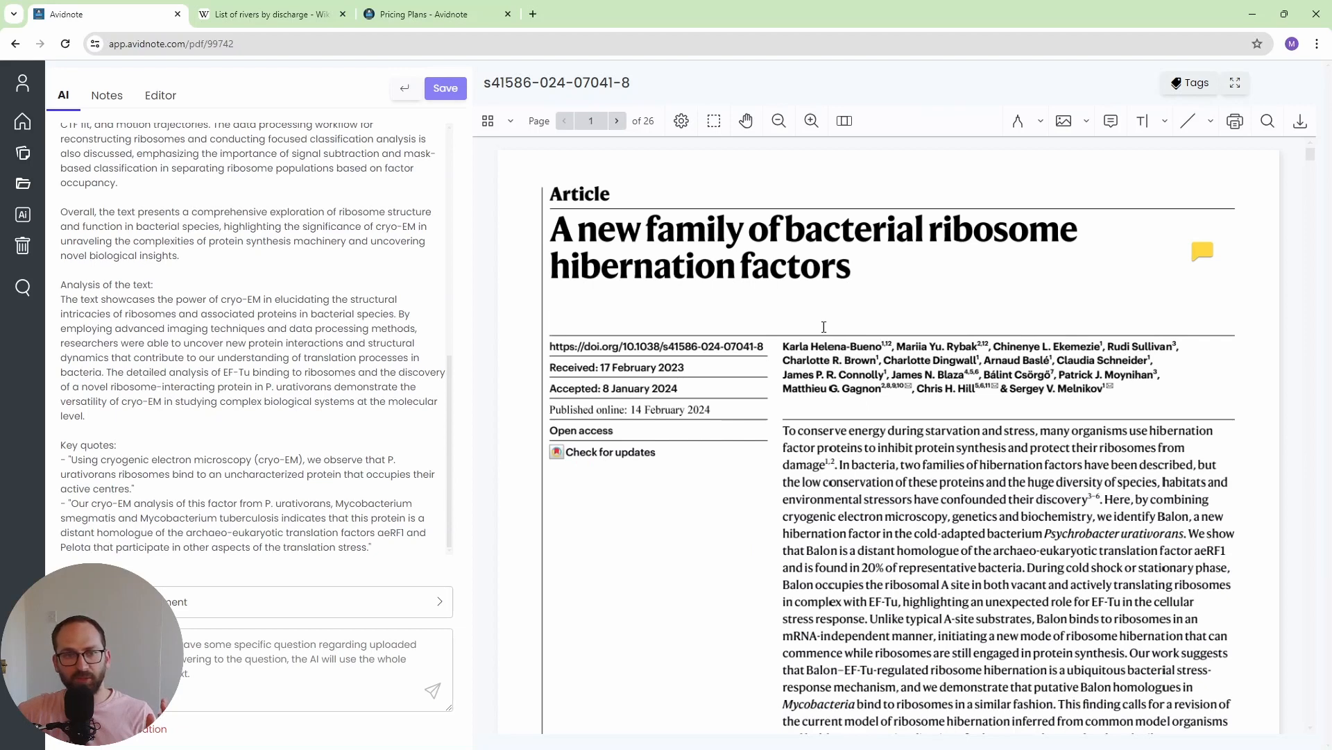
- Review the AI summary of the ribosome article from short summary to key quotes, and open the list of preset questions
{"action": "scroll", "coordinate": [261, 315], "scroll_direction": "up", "scroll_amount": 5}
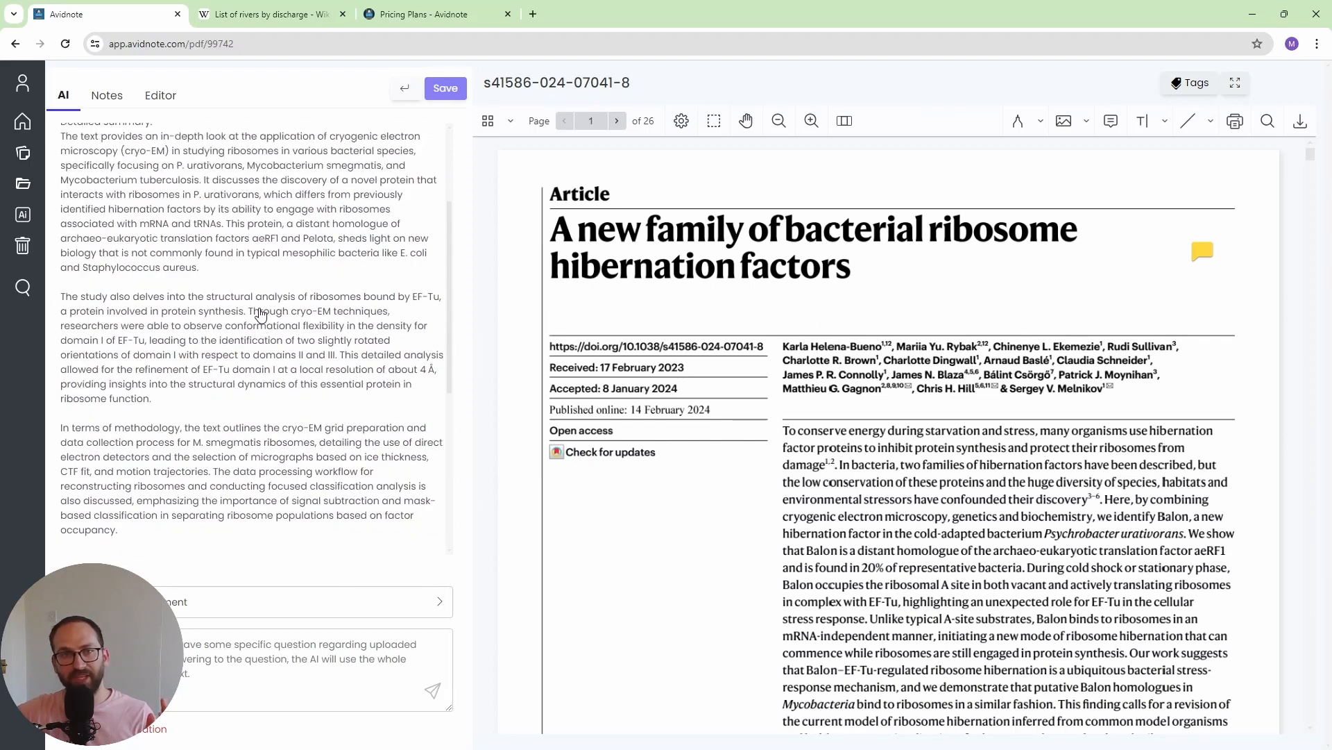
{"action": "scroll", "coordinate": [260, 315], "scroll_direction": "up", "scroll_amount": 3}
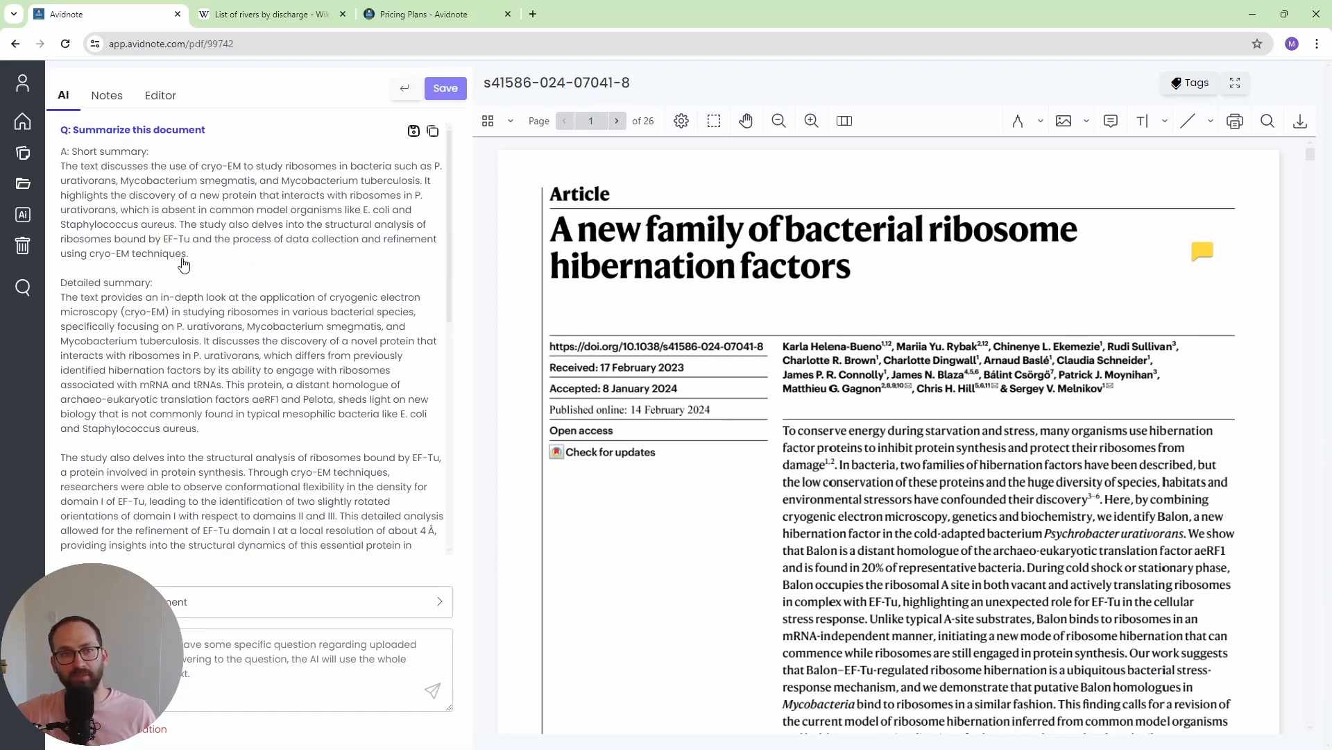
{"action": "left_click_drag", "start_coordinate": [191, 256], "coordinate": [69, 153]}
{"action": "left_click", "coordinate": [100, 319]}
{"action": "left_click_drag", "start_coordinate": [67, 300], "coordinate": [338, 526]}
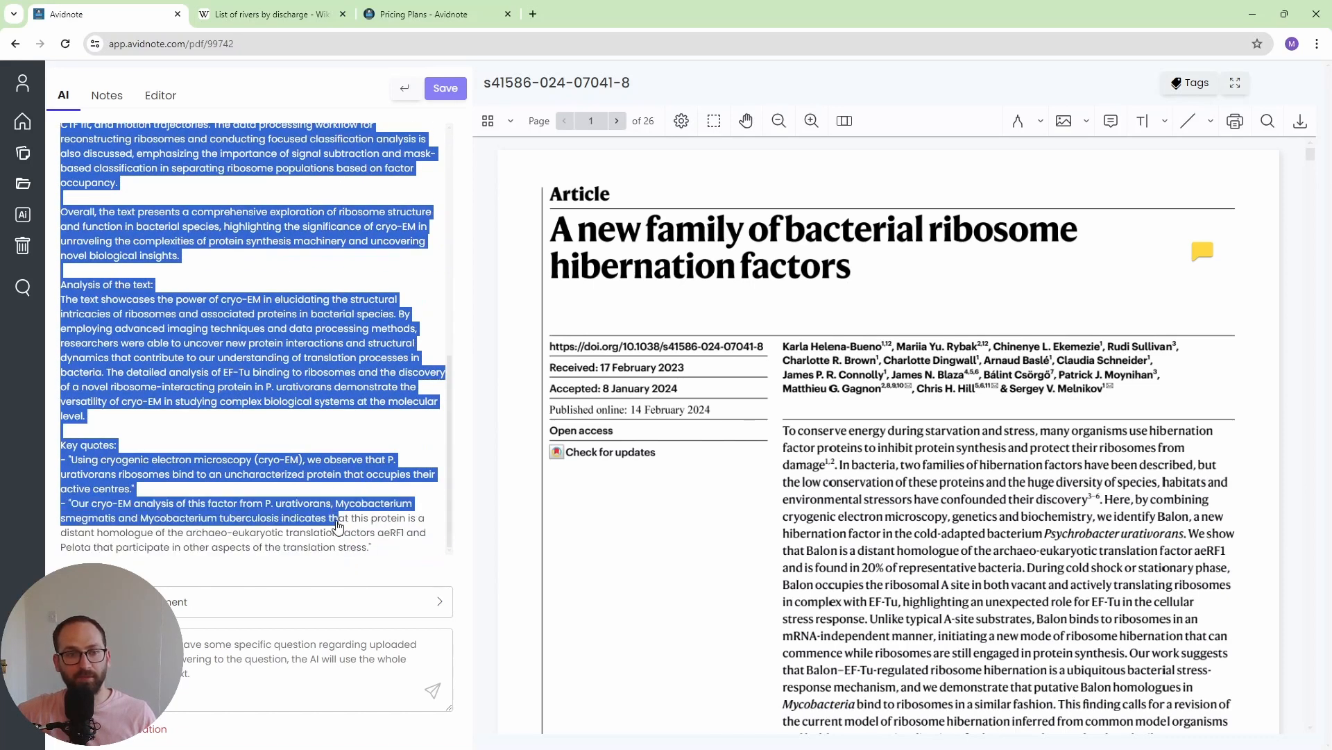
{"action": "left_click", "coordinate": [150, 459]}
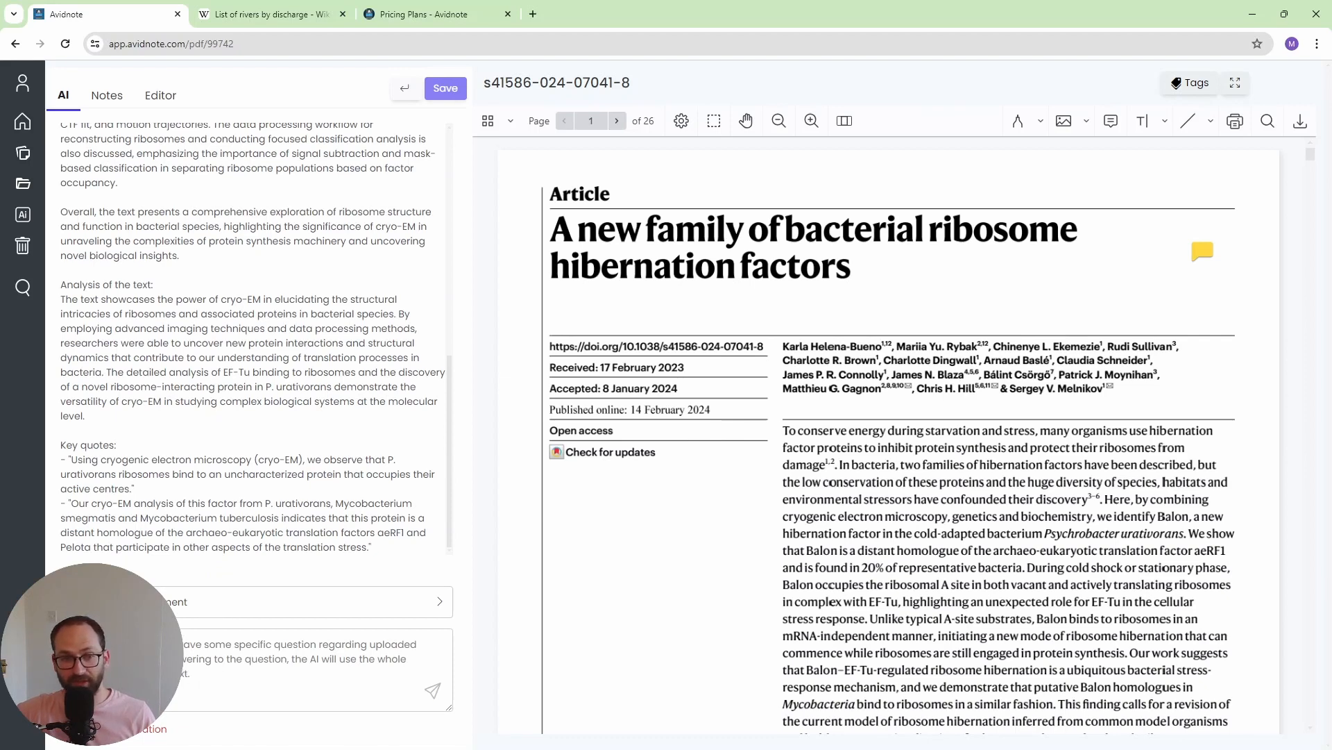
{"action": "left_click", "coordinate": [146, 602]}
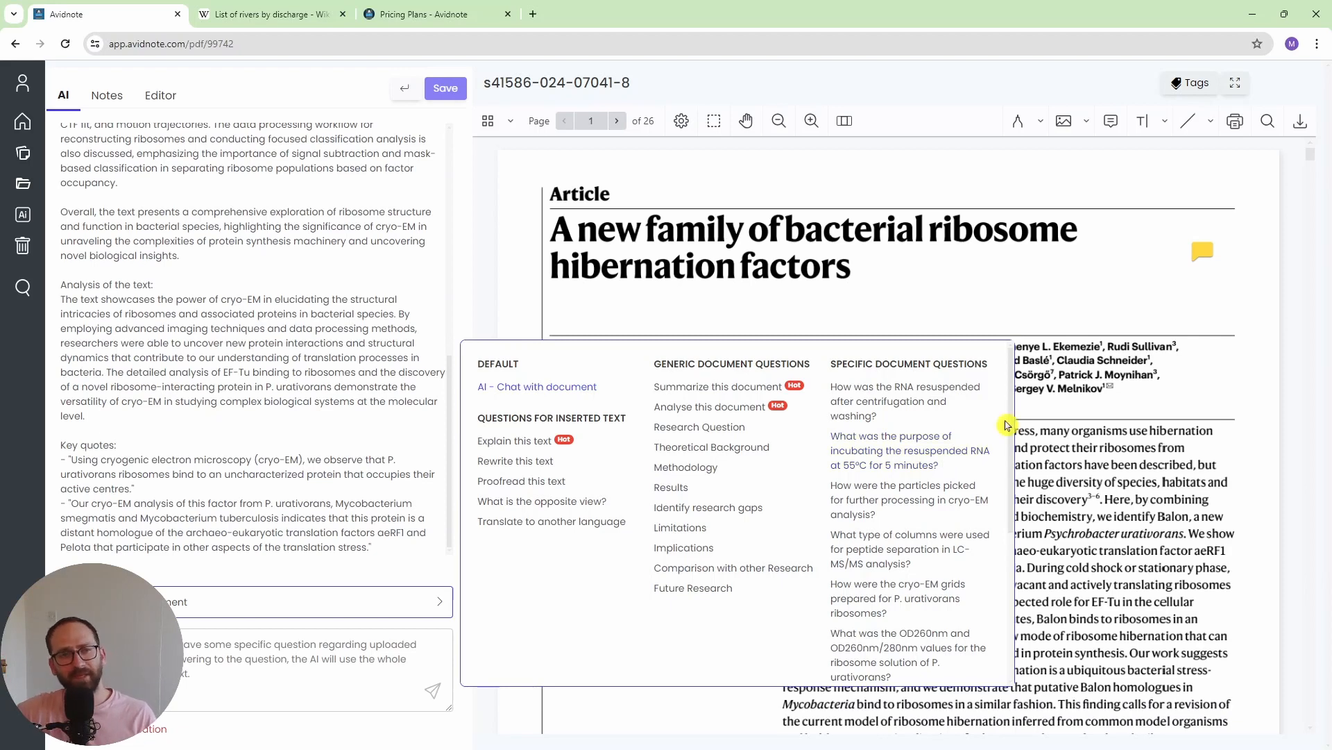
- Leave the paper and view the advanced settings of the user profile
{"action": "left_click", "coordinate": [13, 46]}
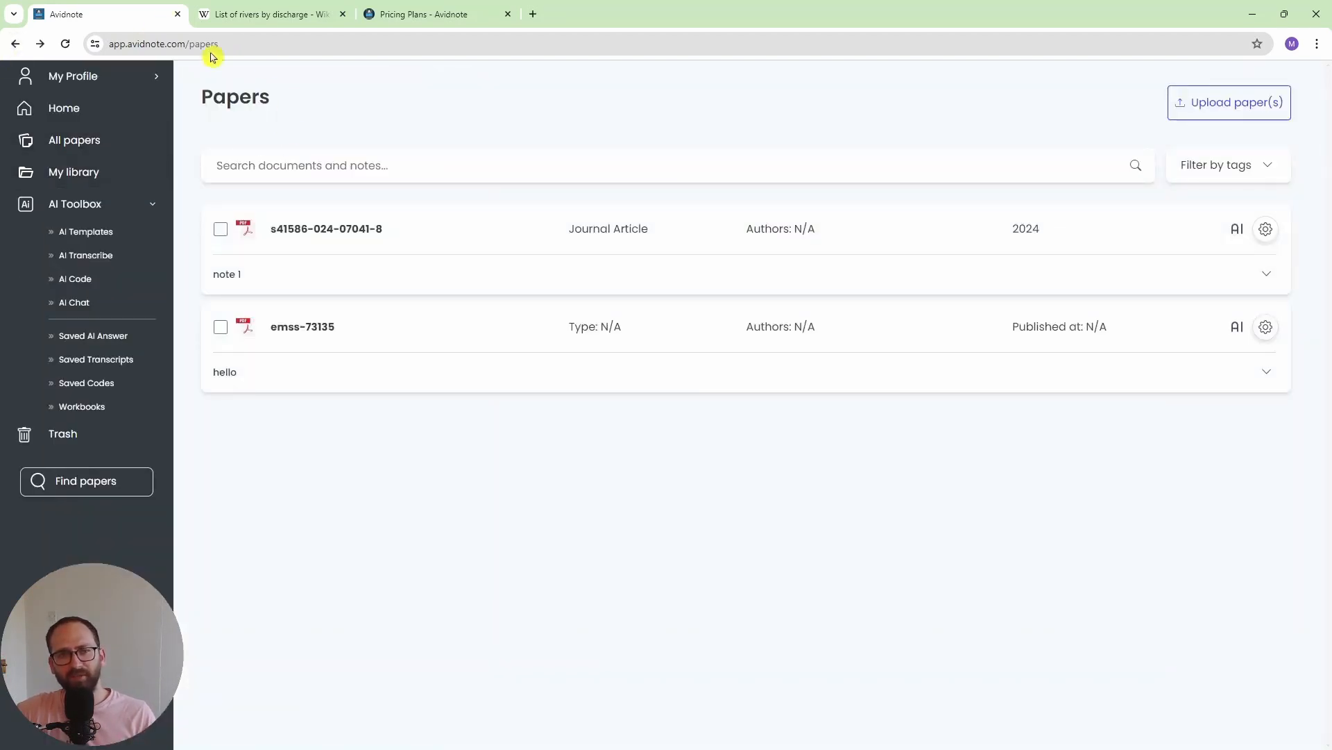
{"action": "left_click", "coordinate": [74, 78]}
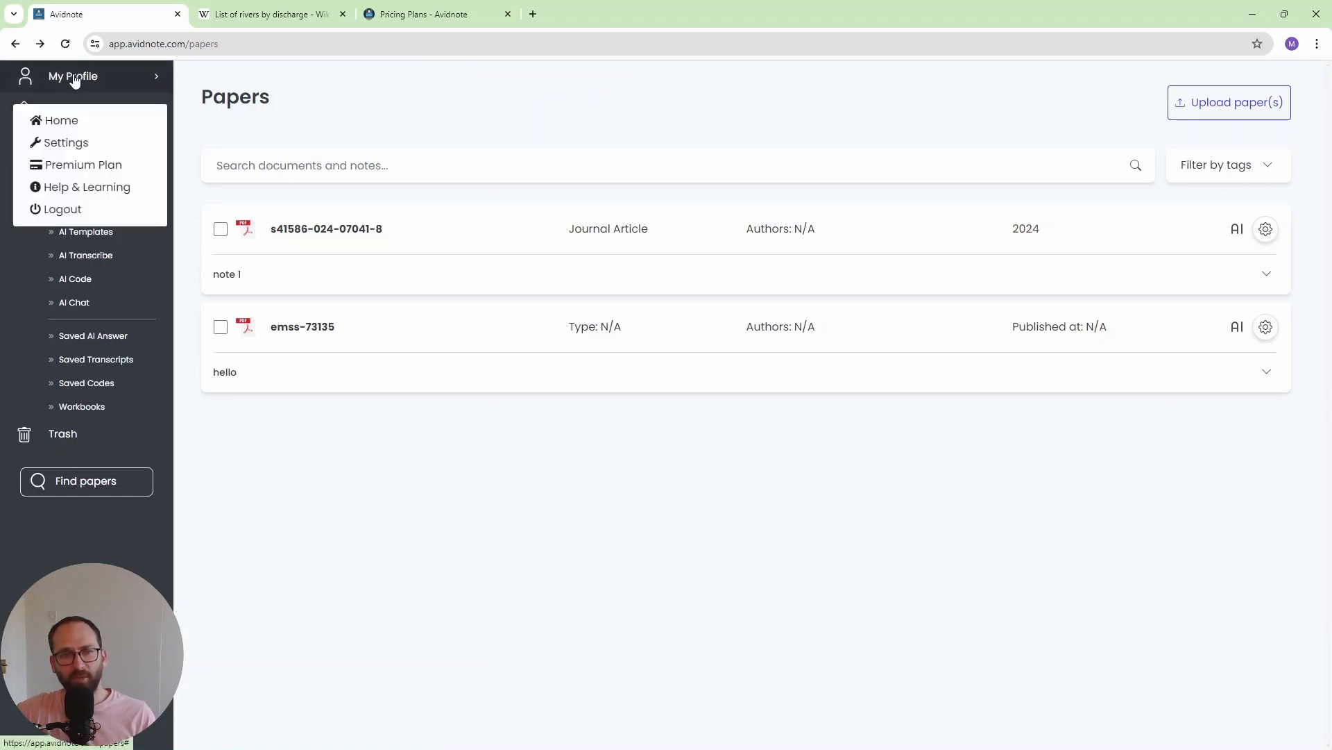
{"action": "left_click", "coordinate": [99, 147]}
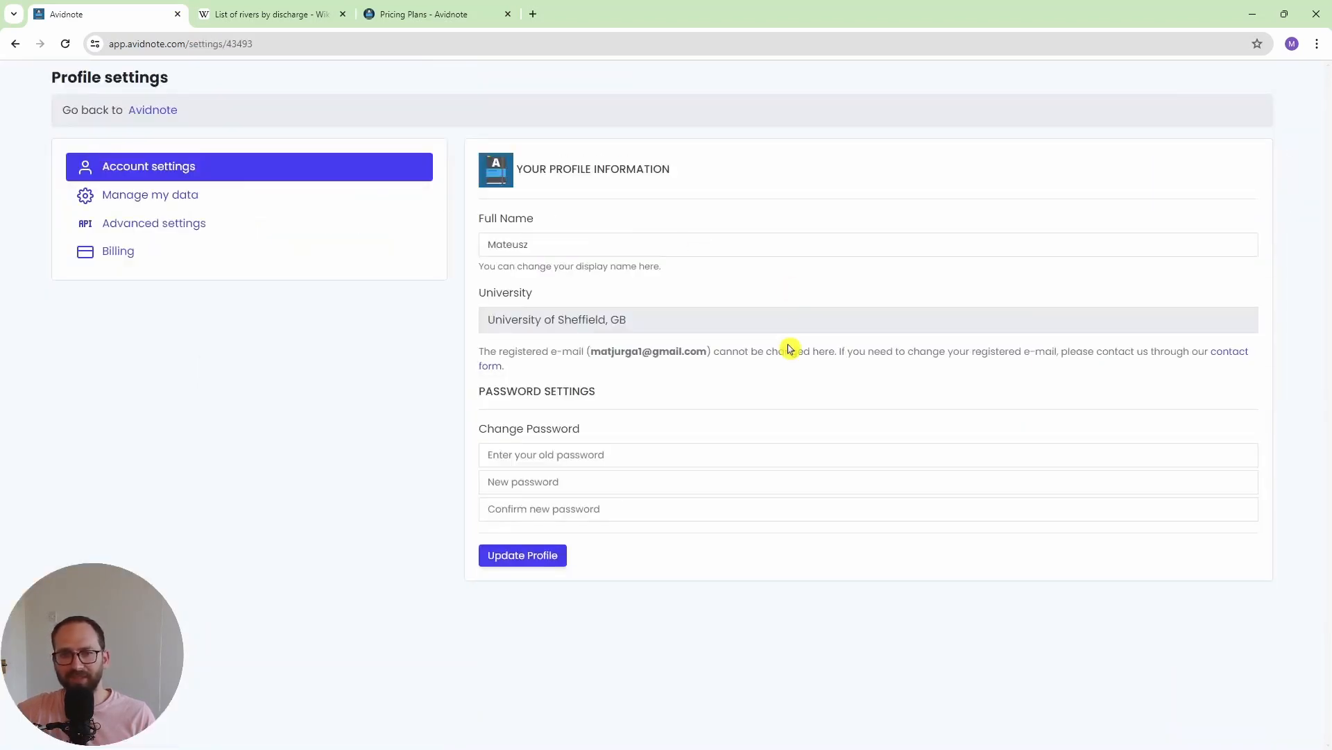
{"action": "left_click", "coordinate": [247, 227]}
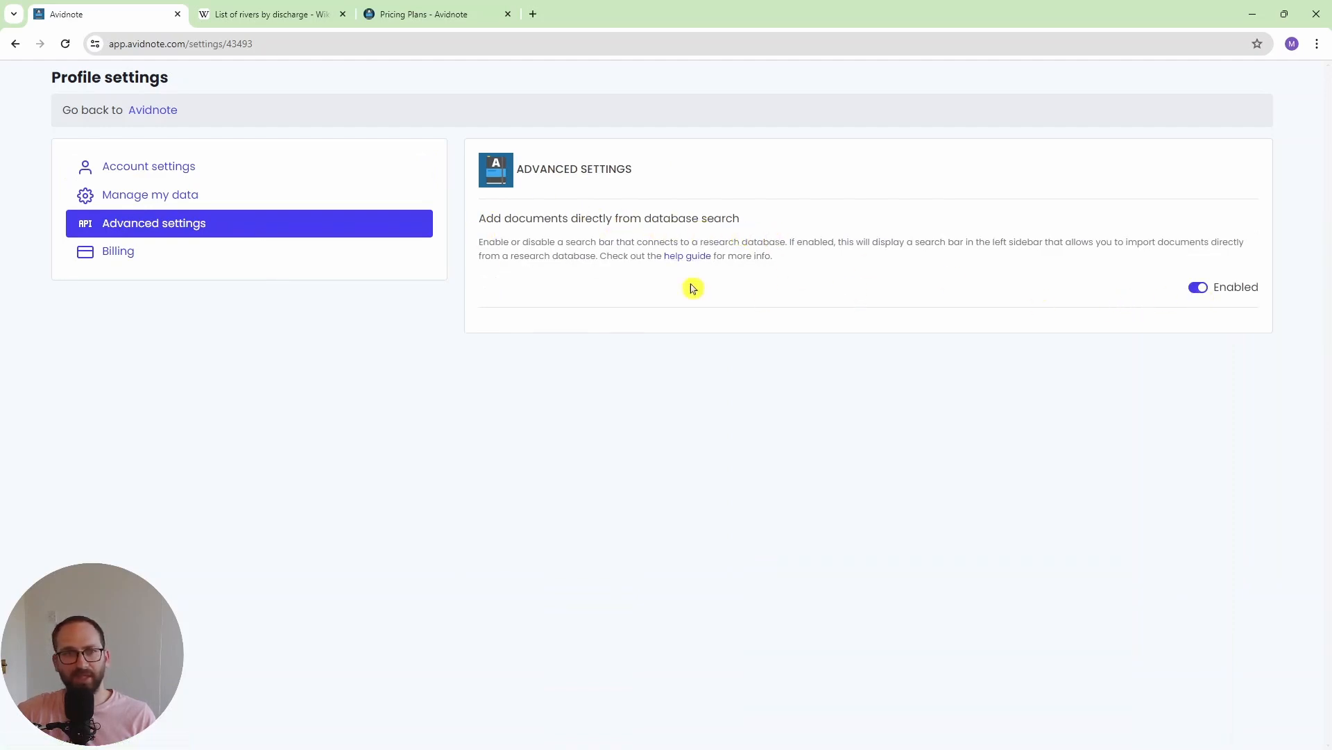
- Return to the home page, search the online research database for "r-loops", and close the results
{"action": "left_click", "coordinate": [160, 119]}
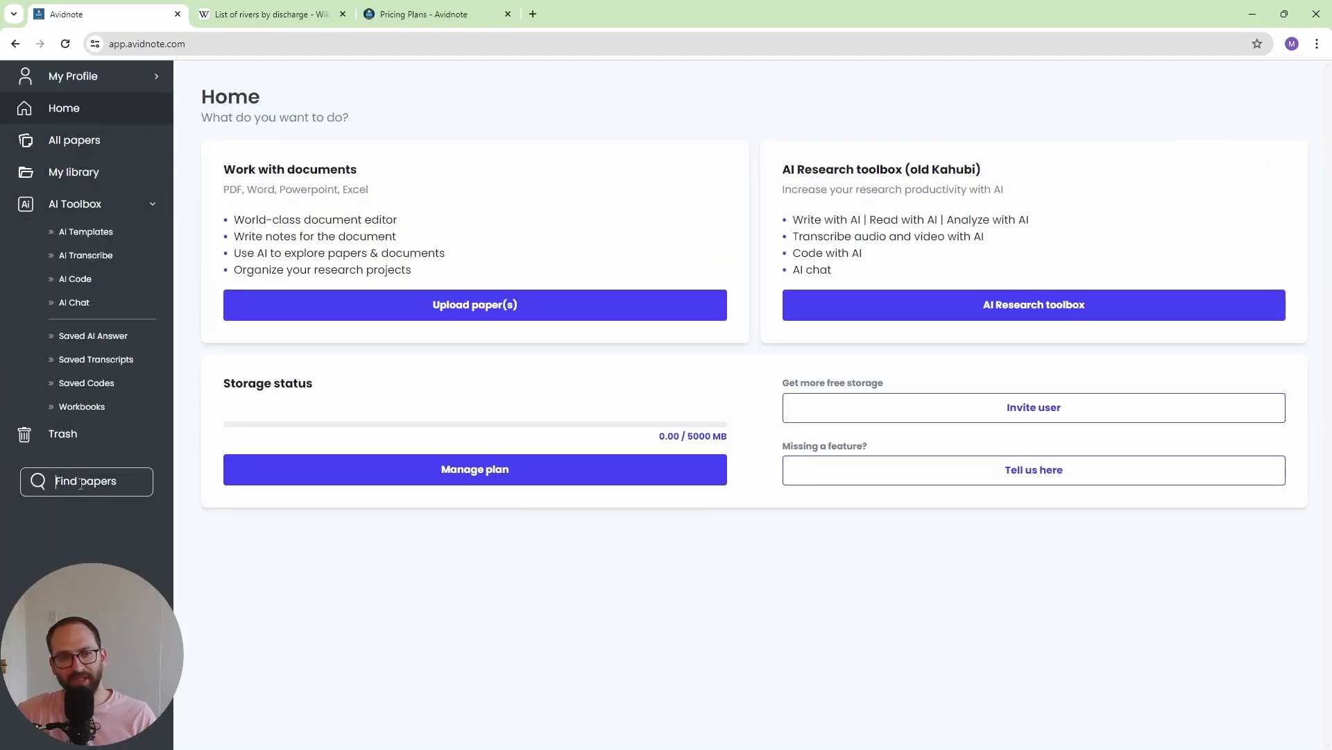
{"action": "type", "text": "r"}
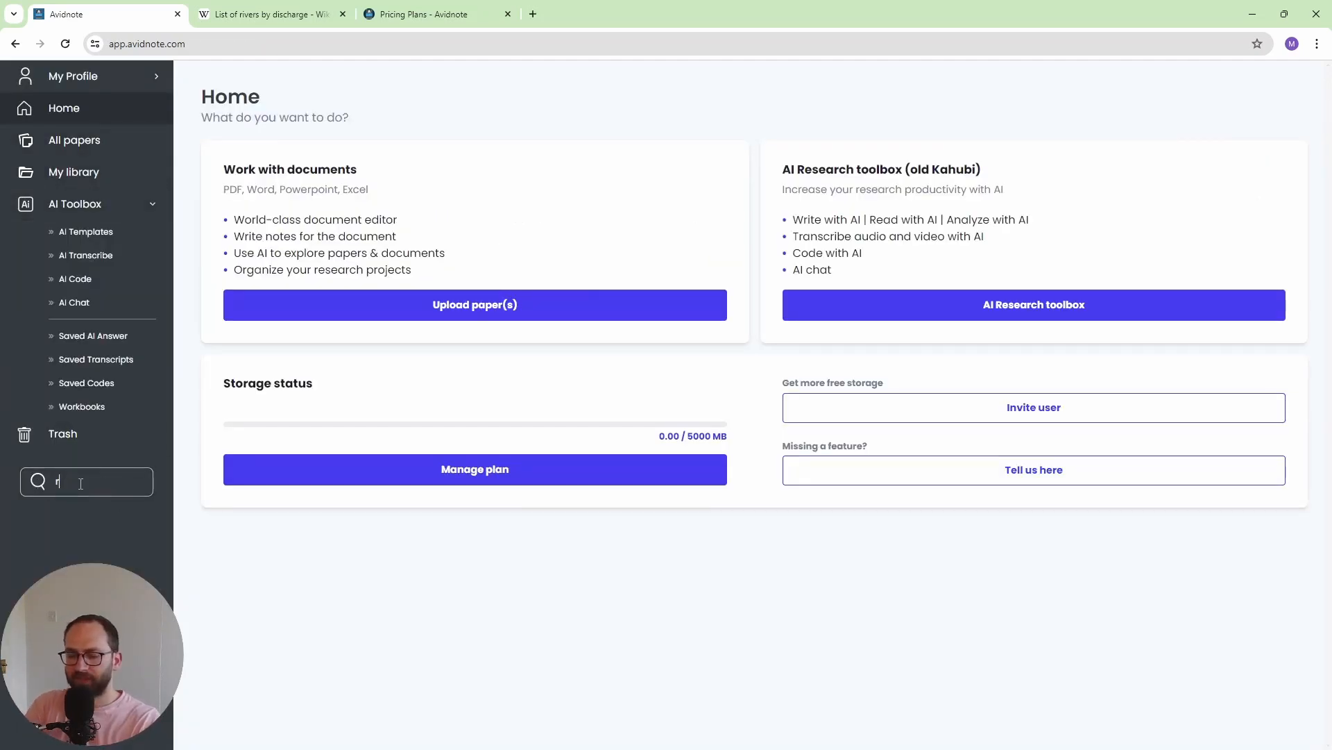
{"action": "type", "text": "-loops"}
{"action": "key", "text": "Return"}
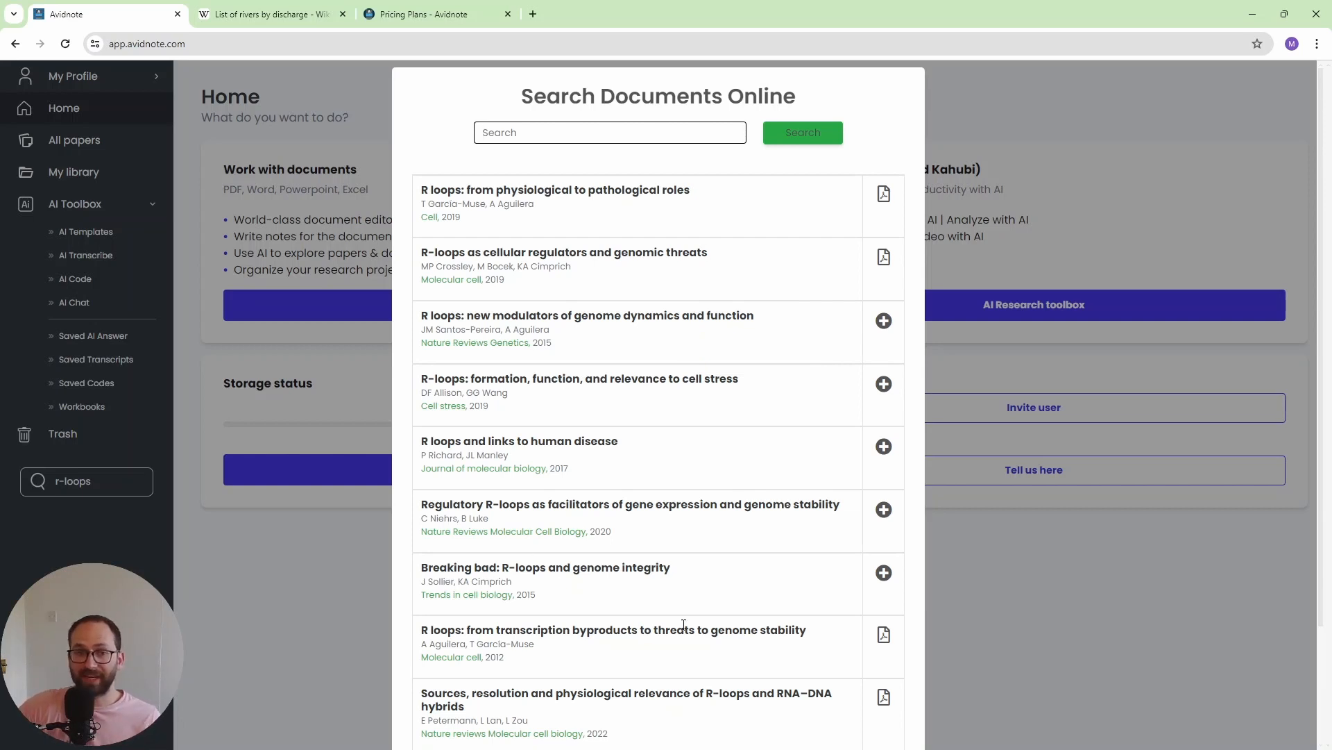
{"action": "left_click", "coordinate": [296, 564]}
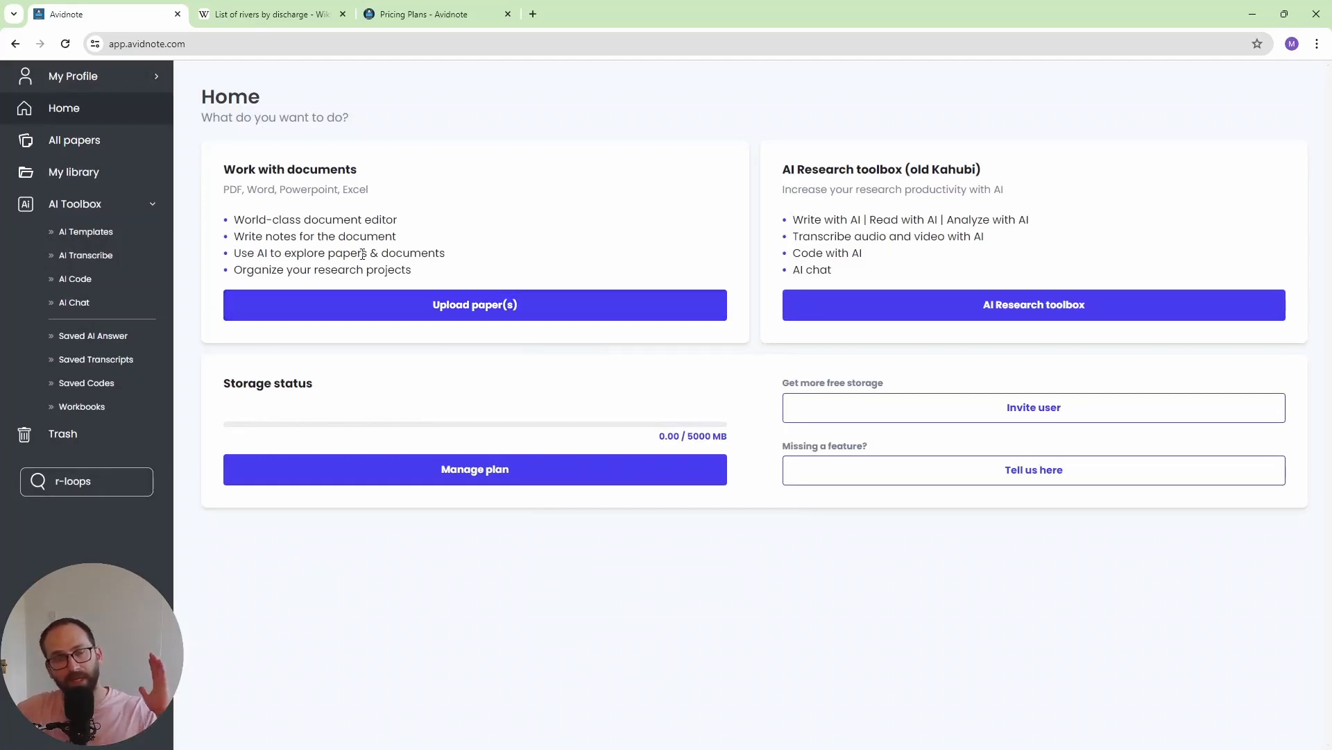
- View the library folders and the list of all papers
{"action": "left_click", "coordinate": [61, 178]}
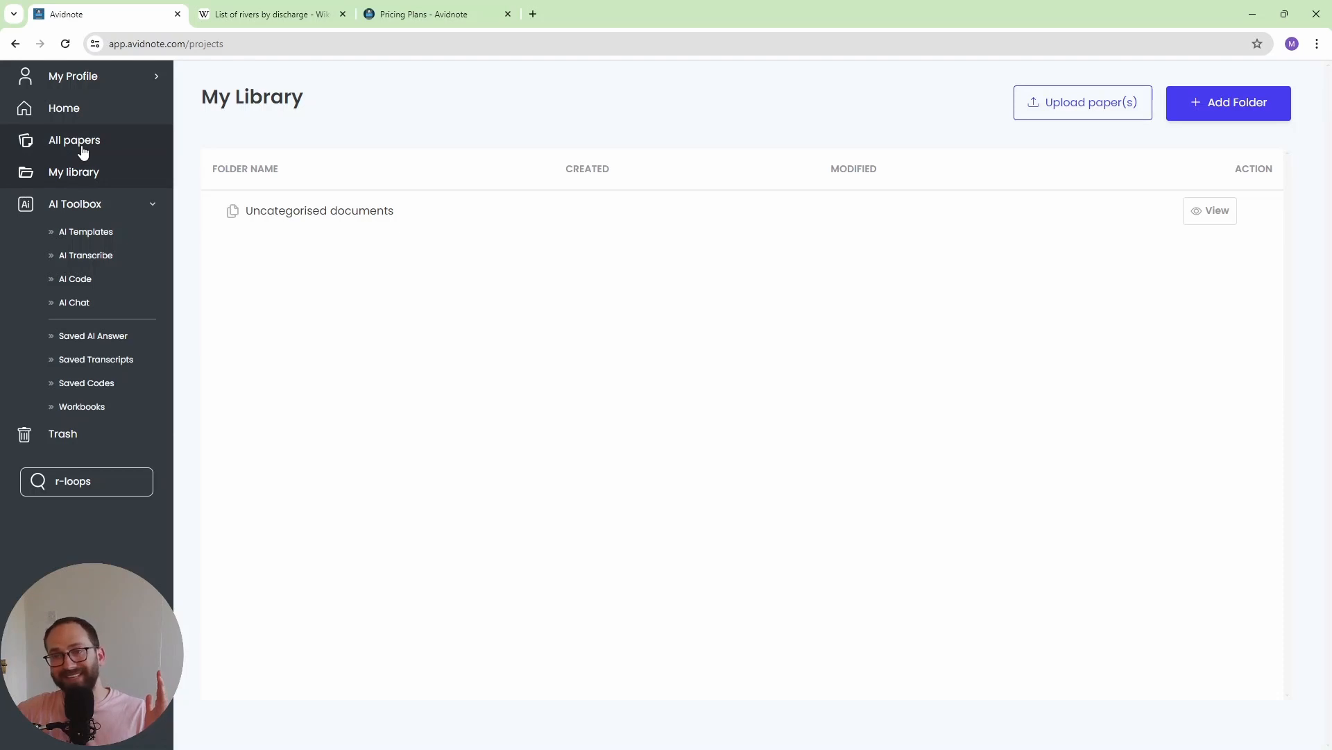
{"action": "left_click", "coordinate": [83, 152]}
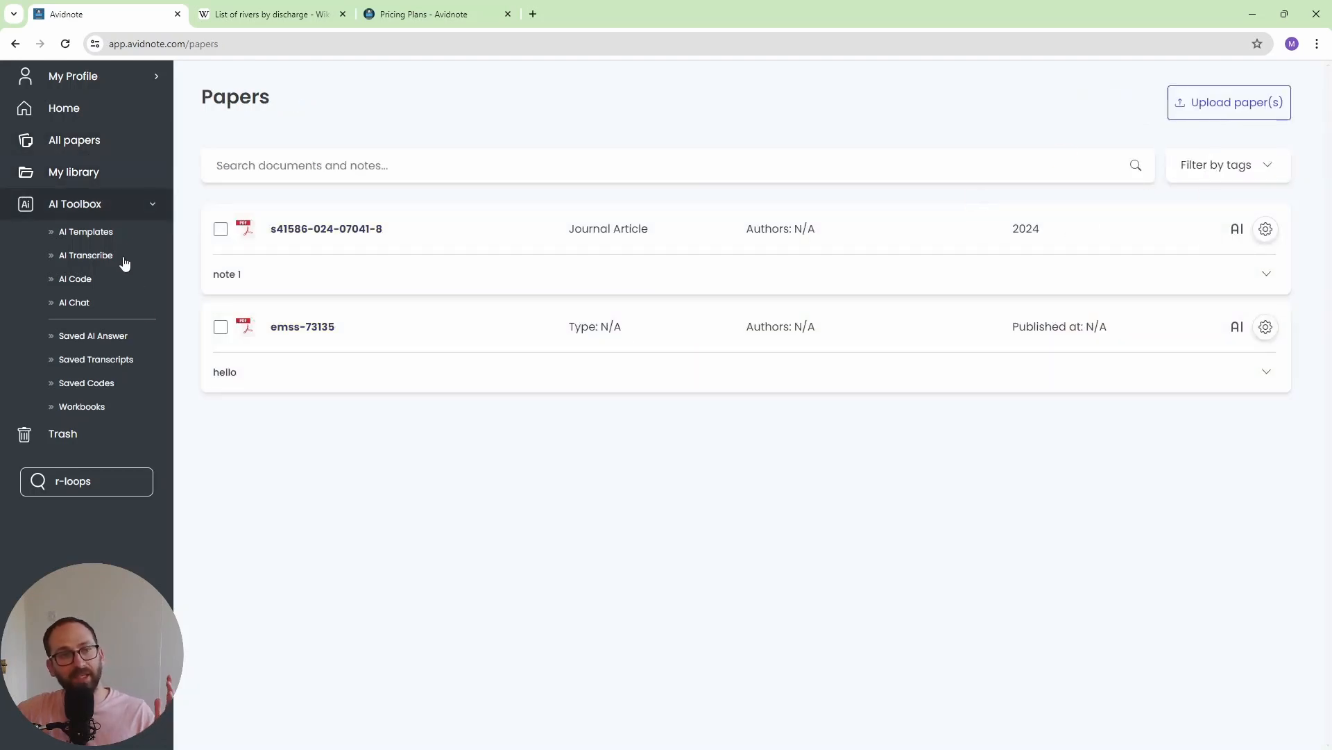
- Browse the AI Toolbox's research templates and open the Solve problem template
{"action": "left_click", "coordinate": [98, 206]}
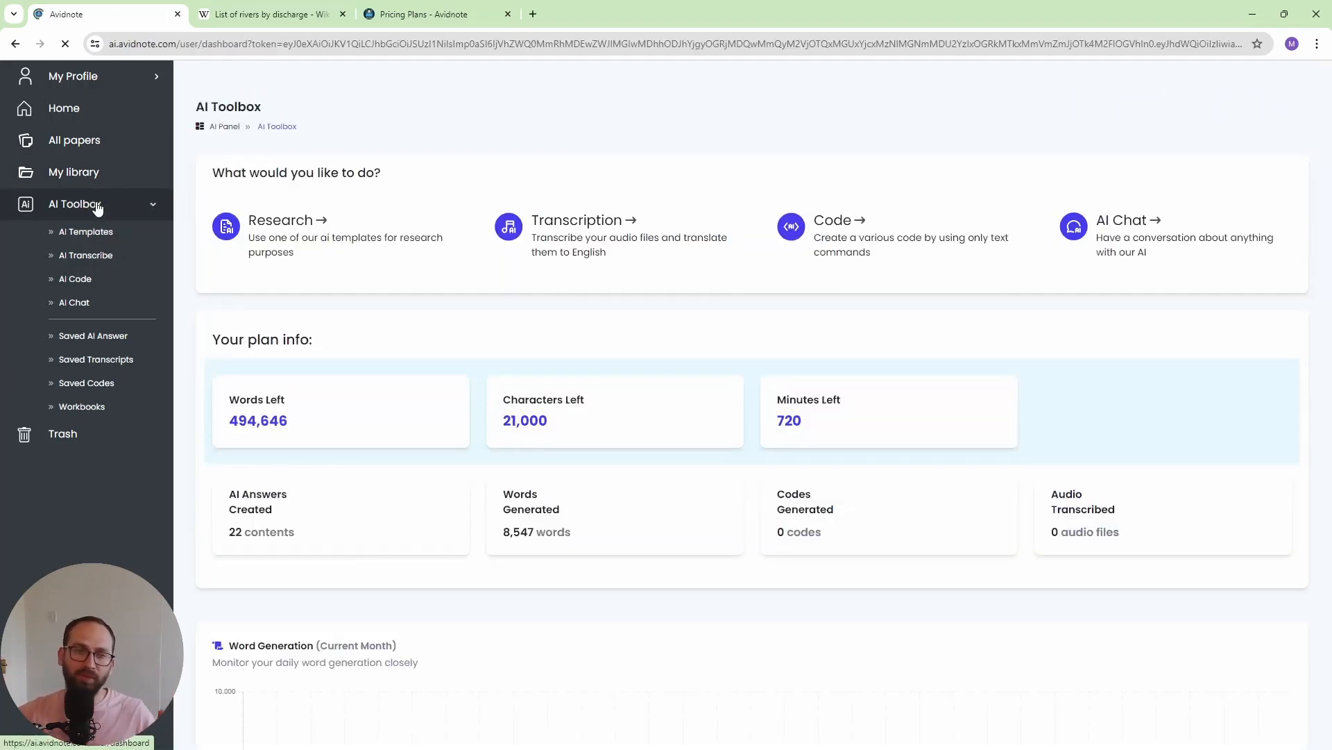
{"action": "left_click", "coordinate": [280, 226]}
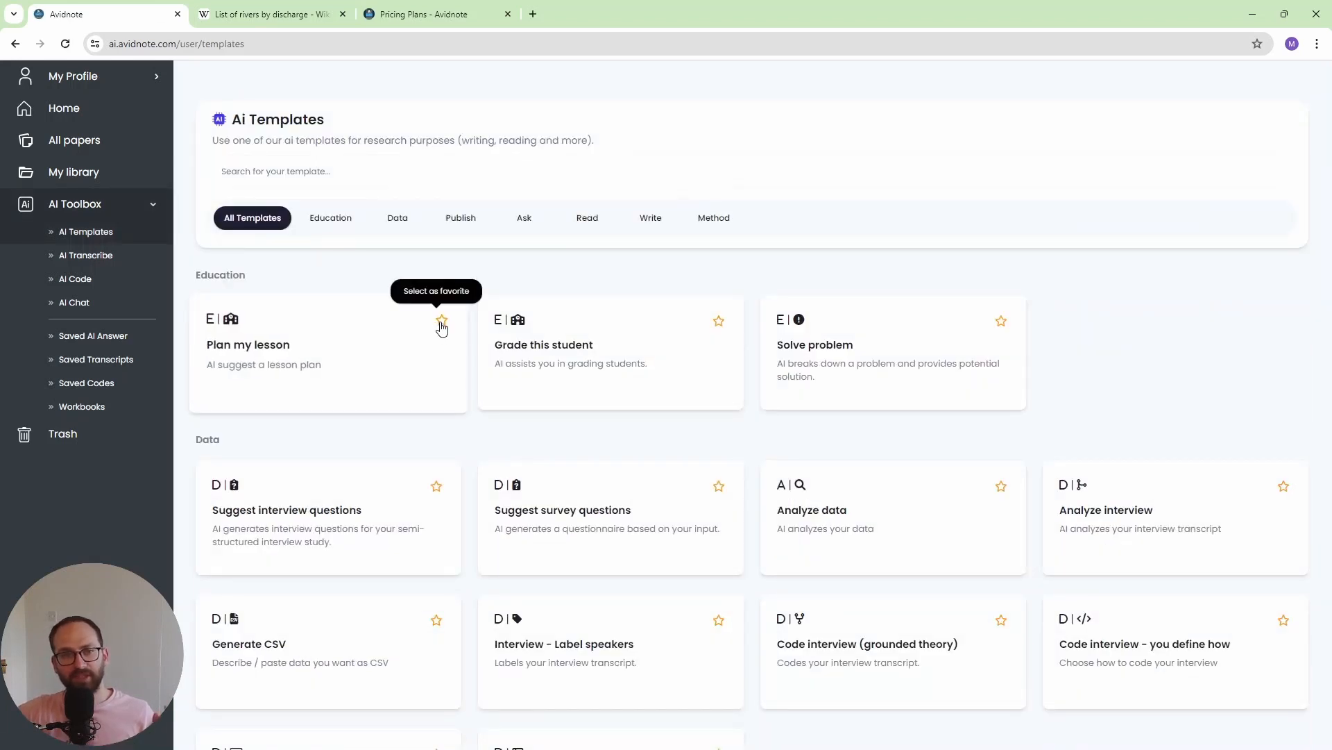
{"action": "left_click", "coordinate": [319, 271]}
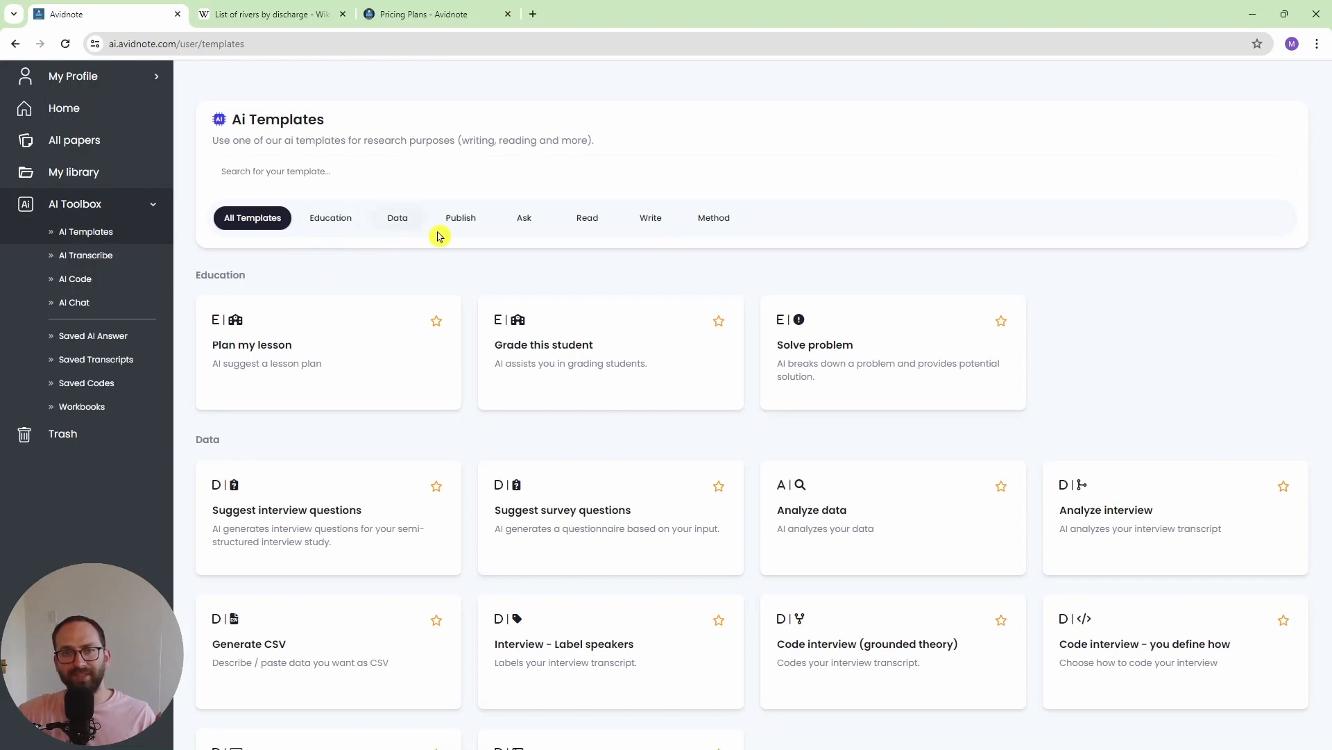
{"action": "left_click", "coordinate": [534, 233]}
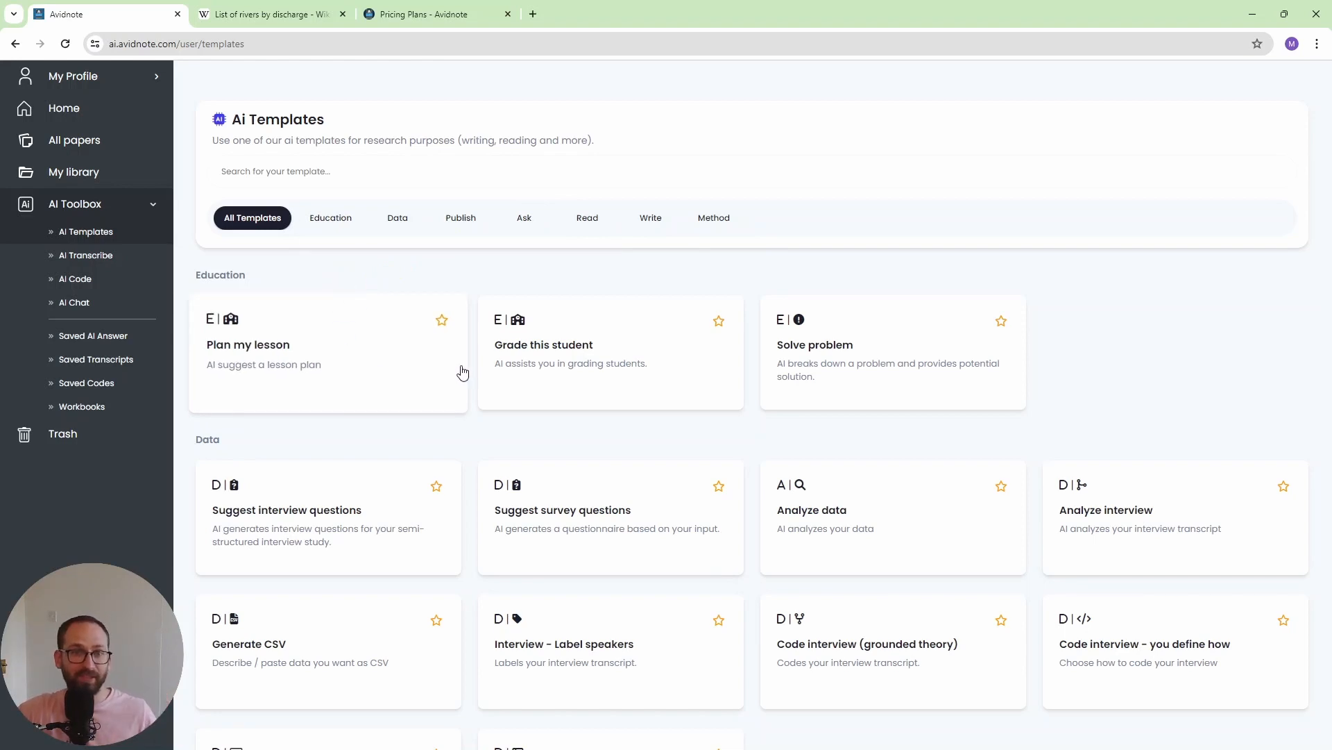
{"action": "left_click", "coordinate": [834, 360]}
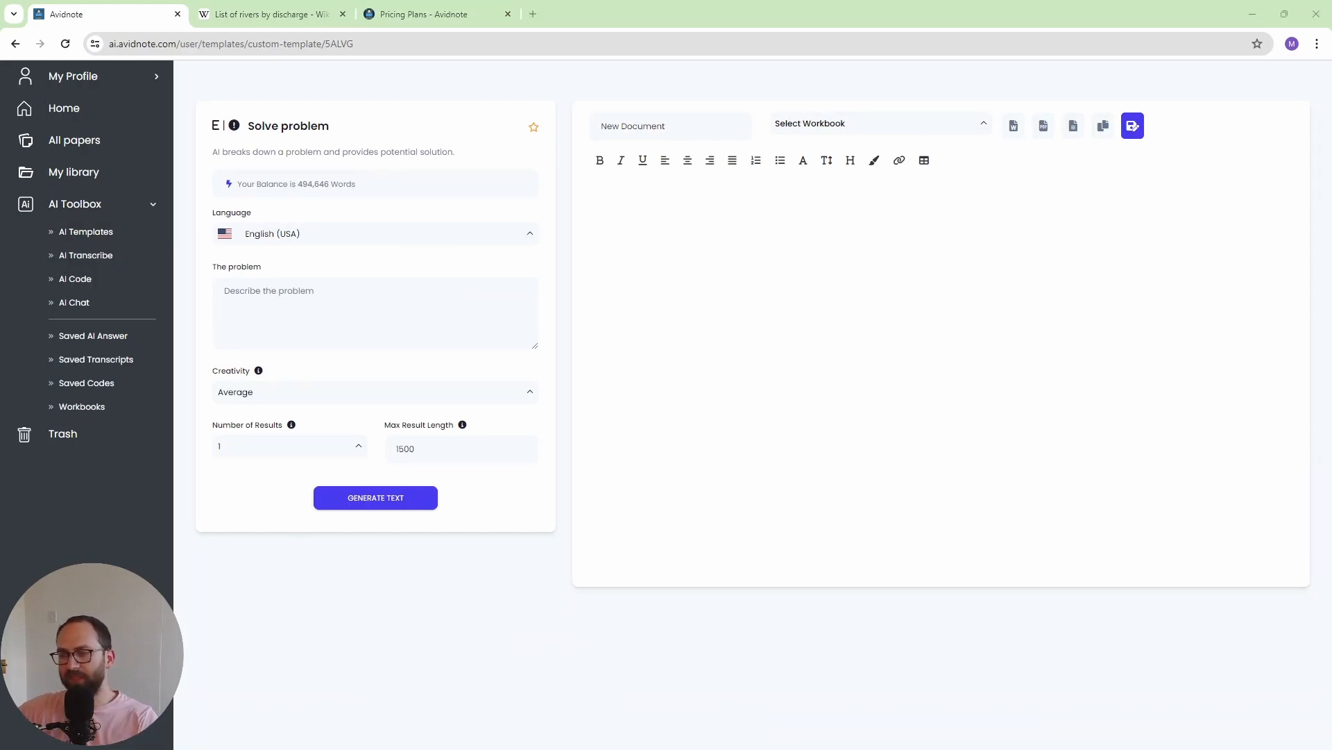
- Generate a solution for the problem "my bacterial transformation doesn't work. I get the plasmid right as per dna gel electrophoresis but the dh5 alpha cells die"
{"action": "left_click", "coordinate": [333, 317]}
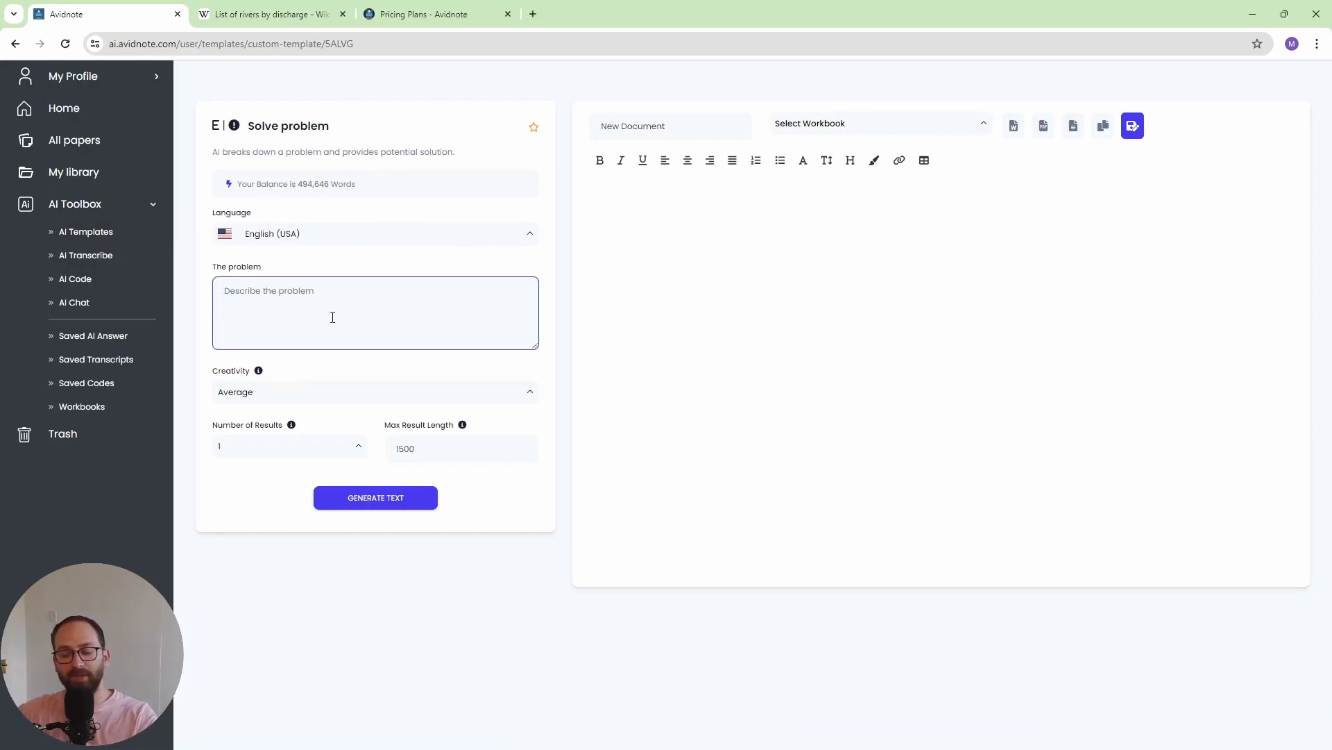
{"action": "type", "text": "my bacterial transformation doesn't work. i get the plasmid right as per dna gel electrophoresis but the dh5 alpha cells die"}
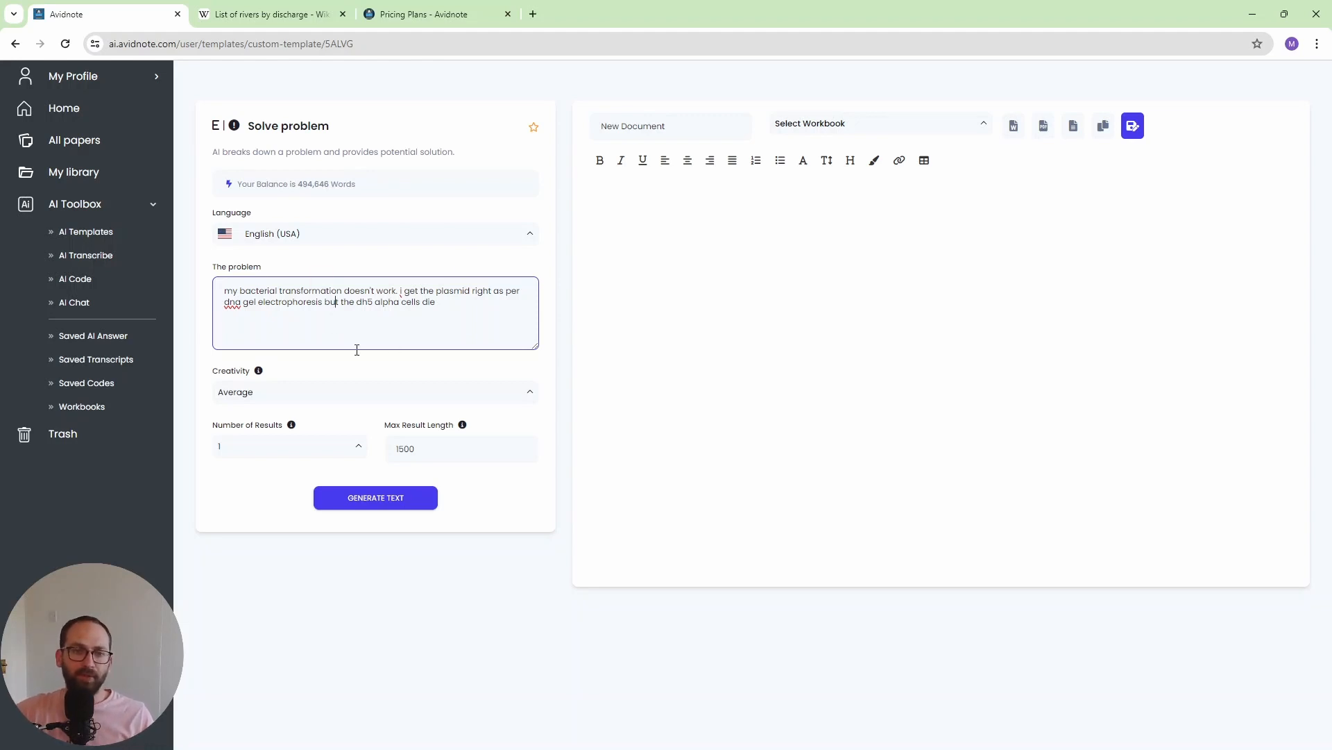
{"action": "left_click_drag", "start_coordinate": [461, 305], "coordinate": [202, 291]}
{"action": "left_click", "coordinate": [281, 303]}
{"action": "left_click", "coordinate": [380, 509]}
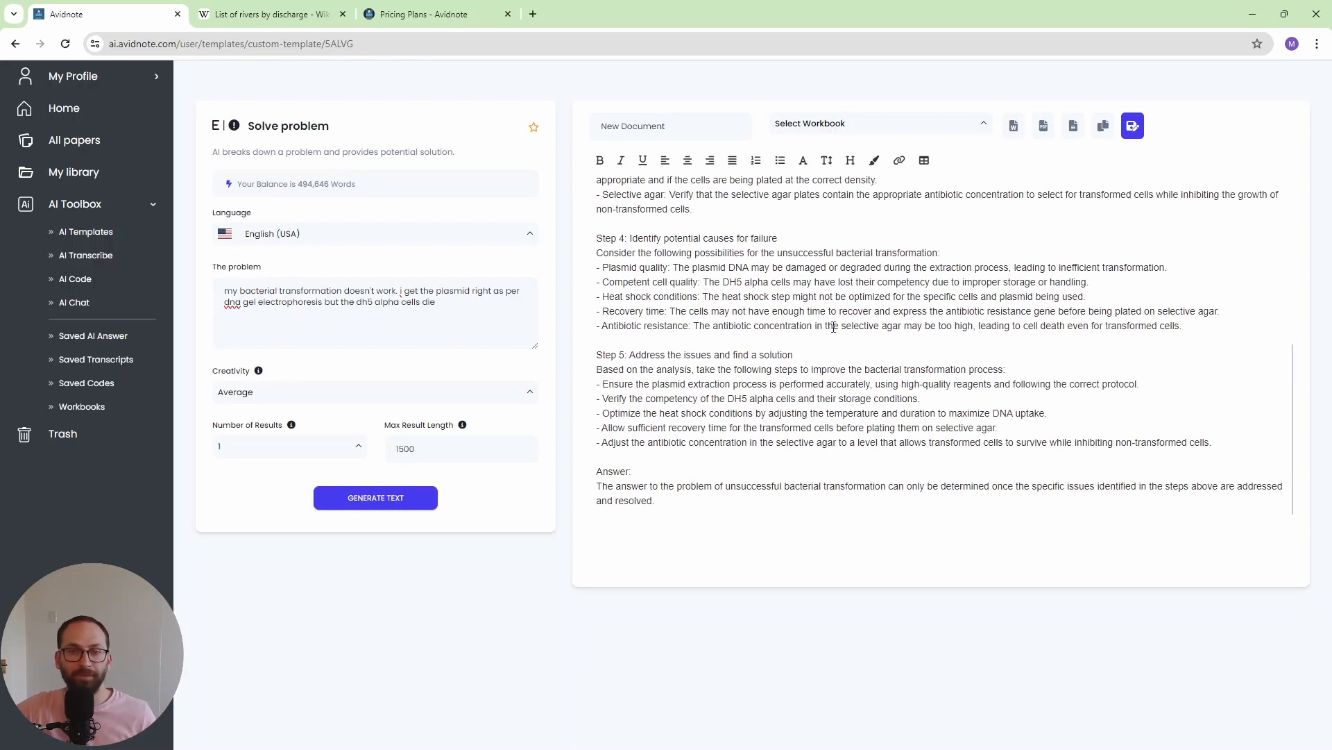
- Examine the generated answer's troubleshooting steps, potential causes of failure and suggested solutions for the bacterial transformation
{"action": "scroll", "coordinate": [840, 352], "scroll_direction": "up", "scroll_amount": 5}
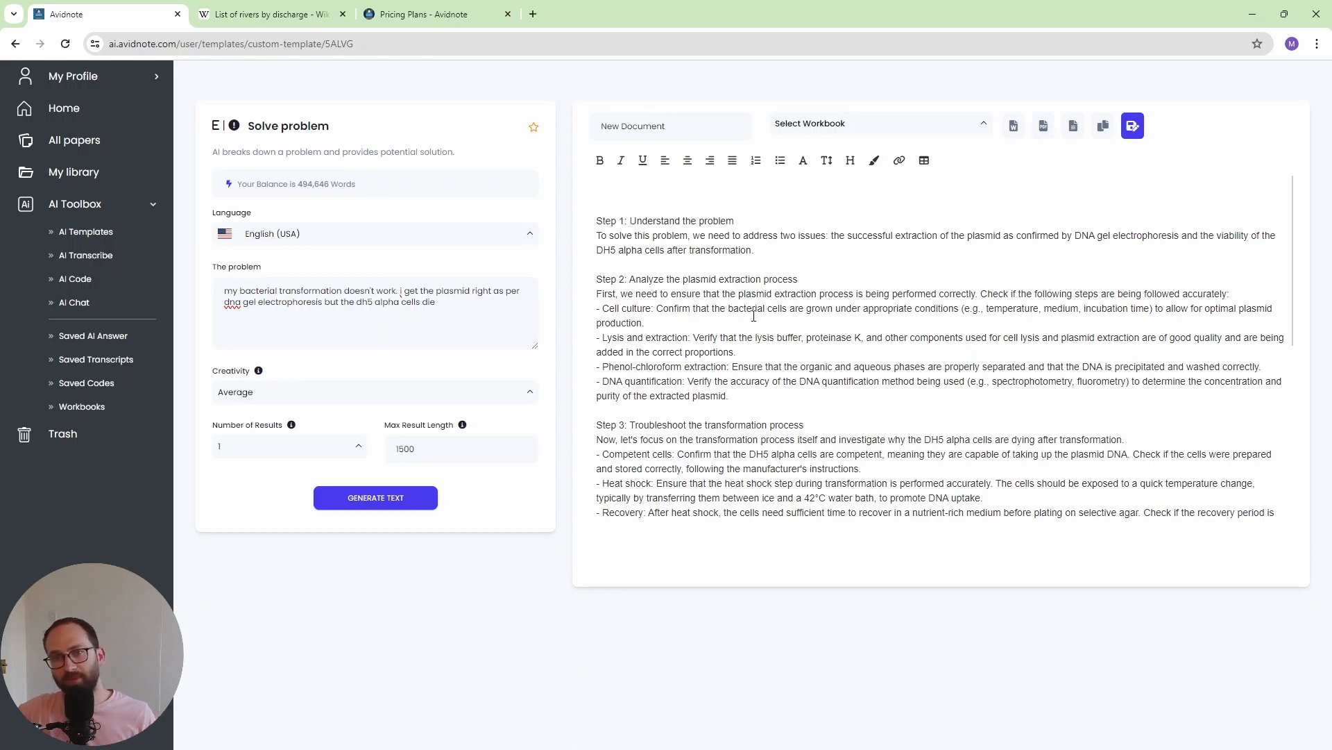
{"action": "scroll", "coordinate": [753, 315], "scroll_direction": "down", "scroll_amount": 2}
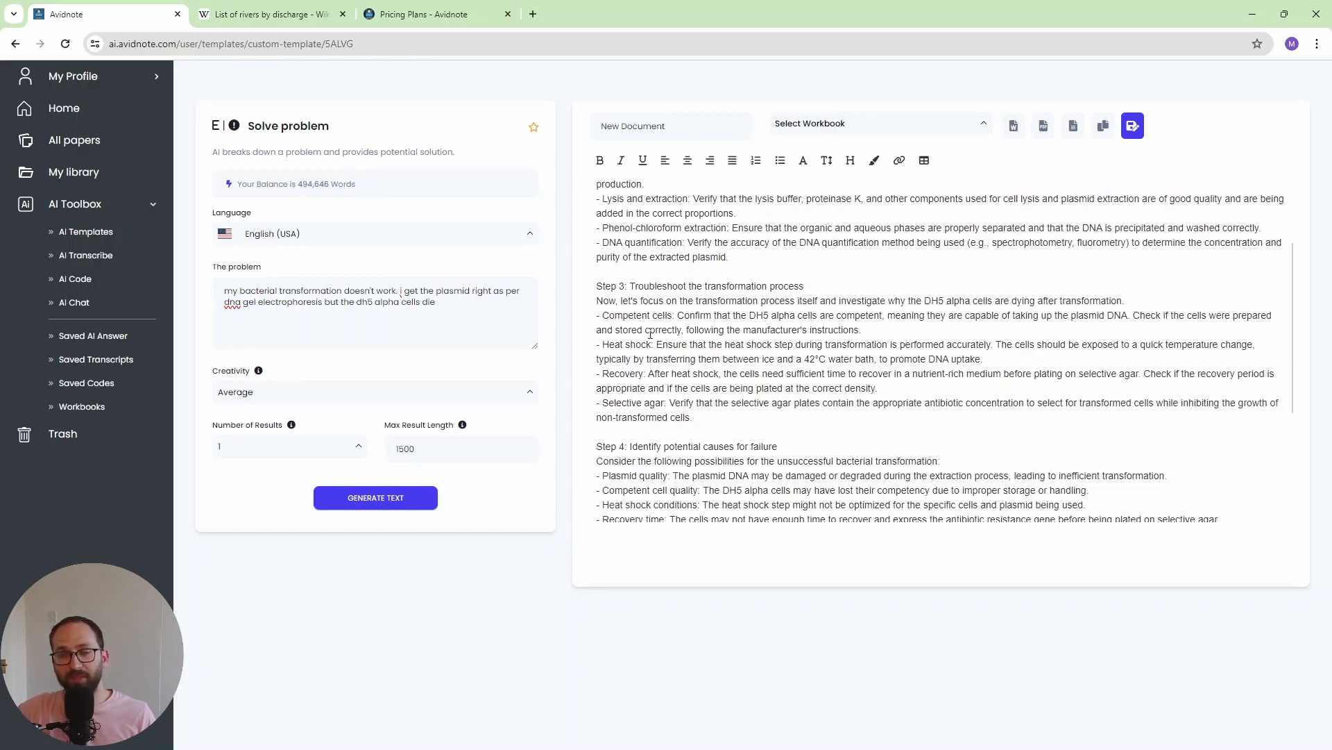
{"action": "left_click_drag", "start_coordinate": [615, 316], "coordinate": [670, 320]}
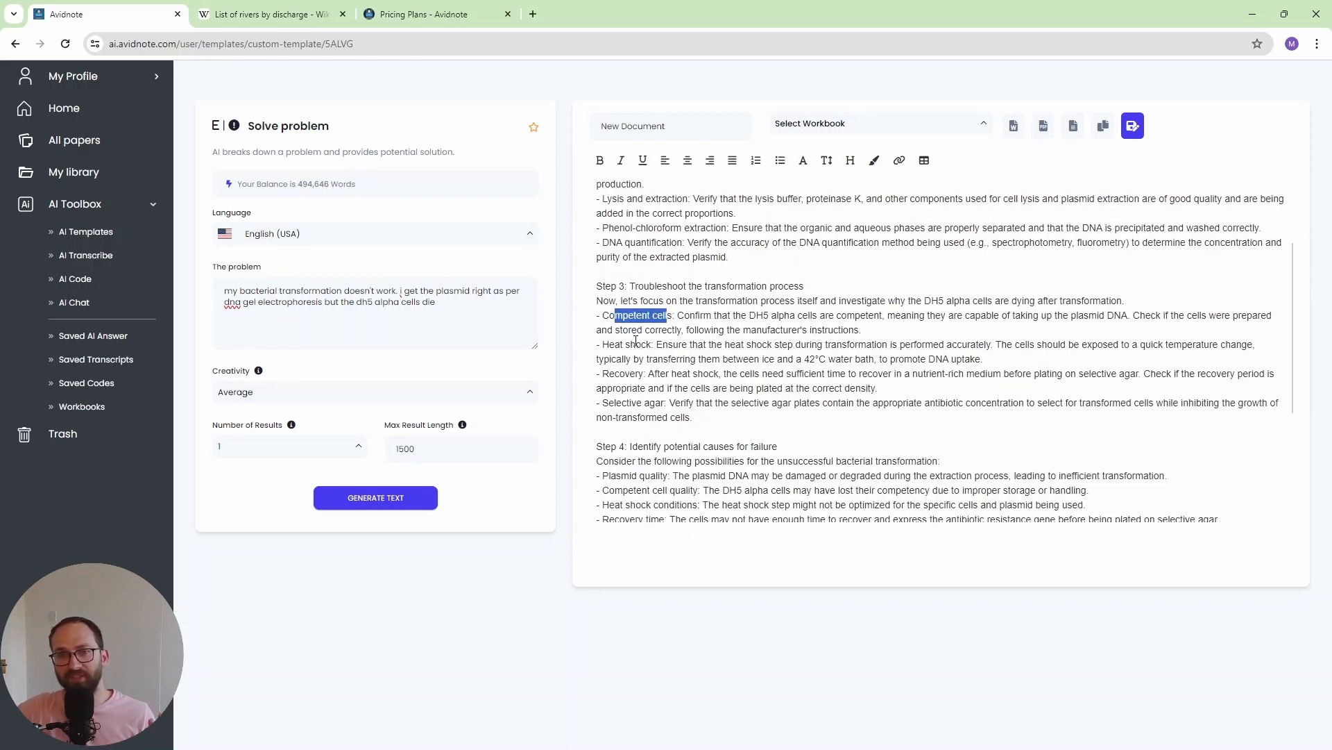
{"action": "left_click_drag", "start_coordinate": [616, 405], "coordinate": [685, 405]}
{"action": "scroll", "coordinate": [679, 378], "scroll_direction": "down", "scroll_amount": 3}
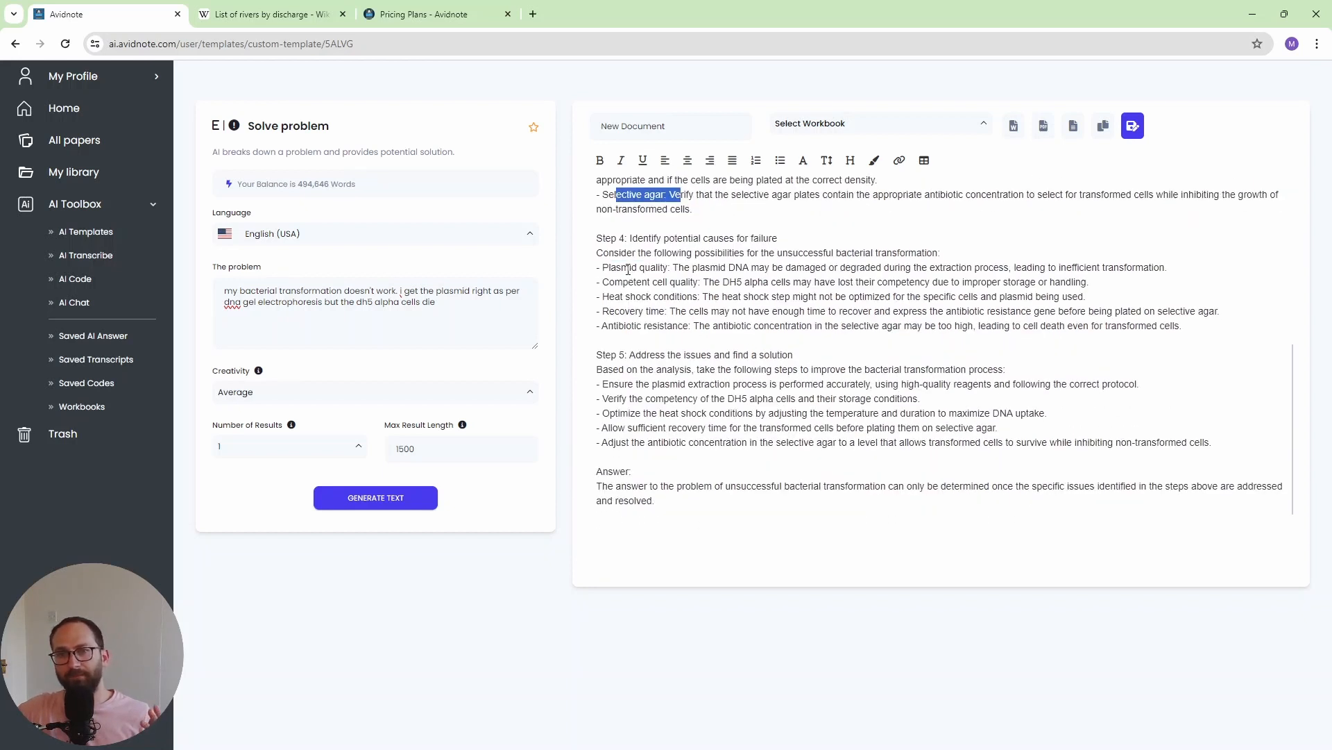
{"action": "left_click_drag", "start_coordinate": [623, 267], "coordinate": [690, 282]}
{"action": "left_click", "coordinate": [691, 282]}
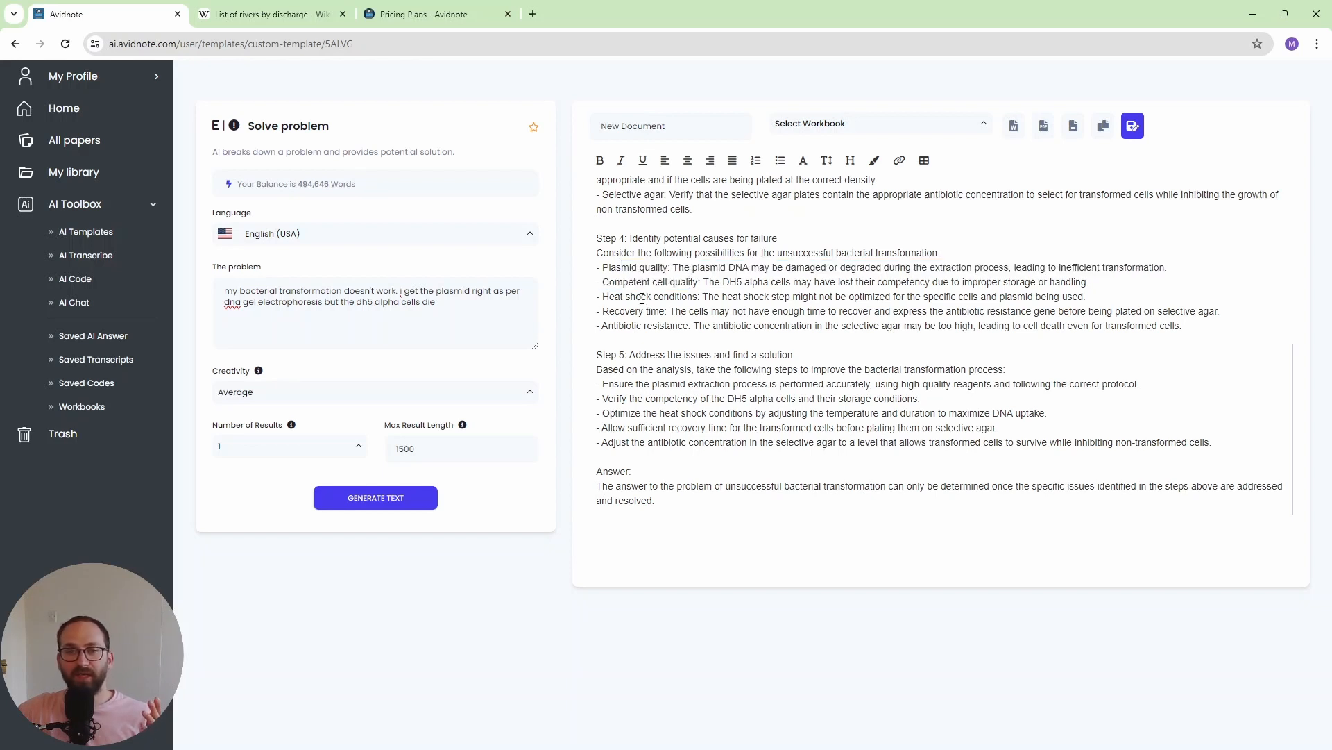
{"action": "left_click_drag", "start_coordinate": [621, 326], "coordinate": [682, 326]}
{"action": "left_click", "coordinate": [682, 326]}
{"action": "scroll", "coordinate": [729, 347], "scroll_direction": "down", "scroll_amount": 1}
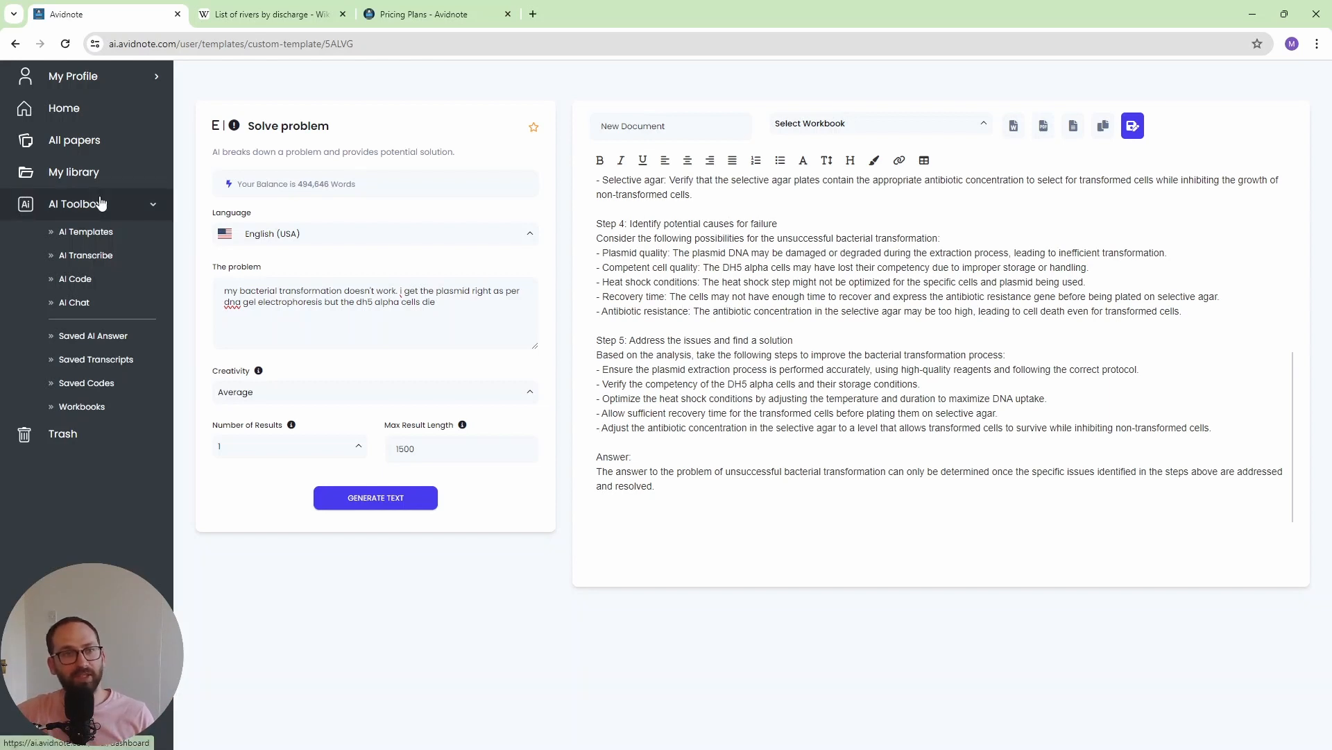
- Return to the AI templates and open the Analyze data template
{"action": "left_click", "coordinate": [14, 45]}
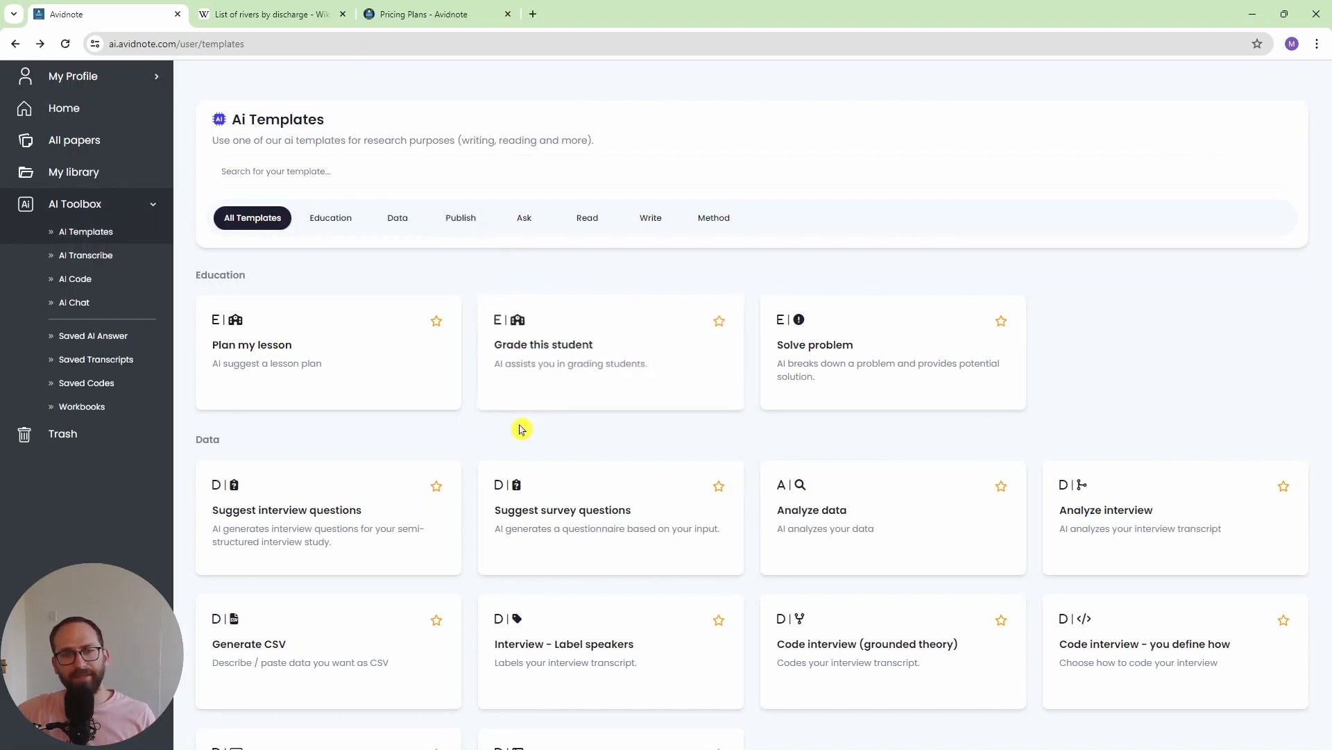
{"action": "scroll", "coordinate": [529, 415], "scroll_direction": "down", "scroll_amount": 3}
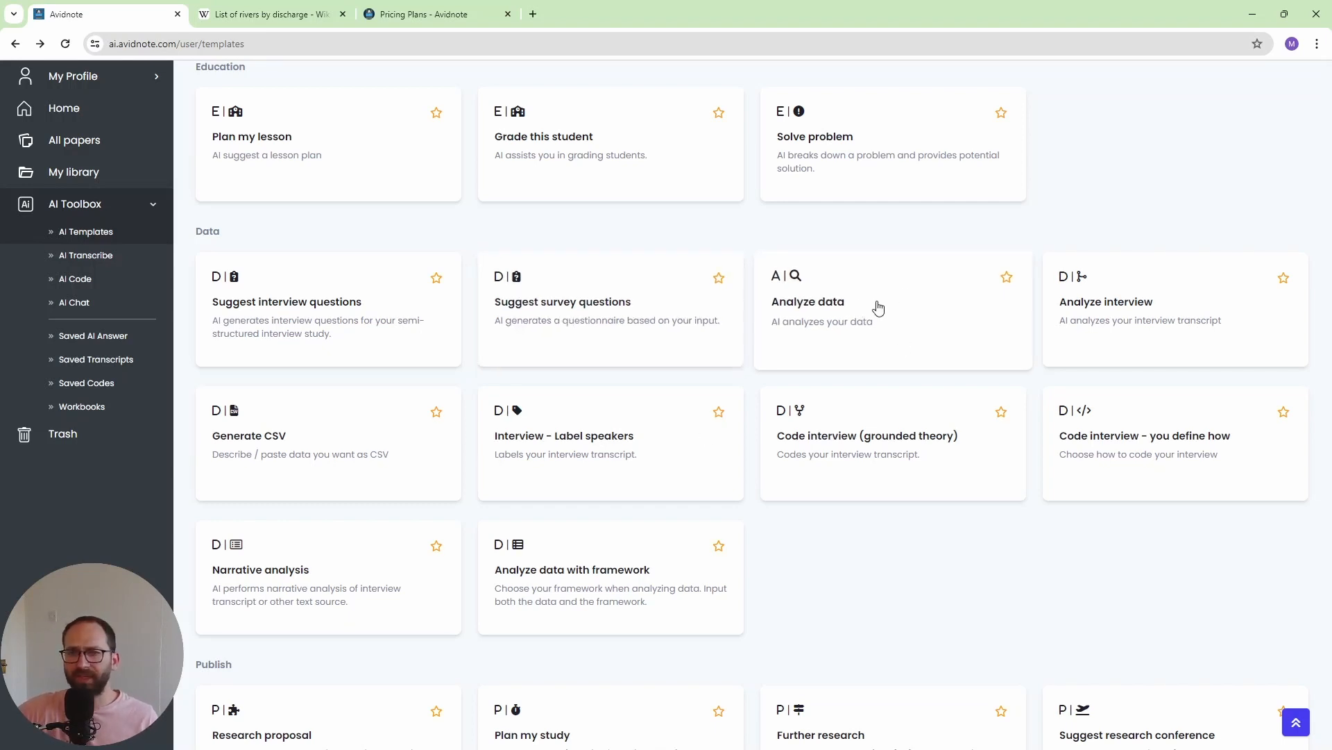
{"action": "left_click", "coordinate": [857, 304]}
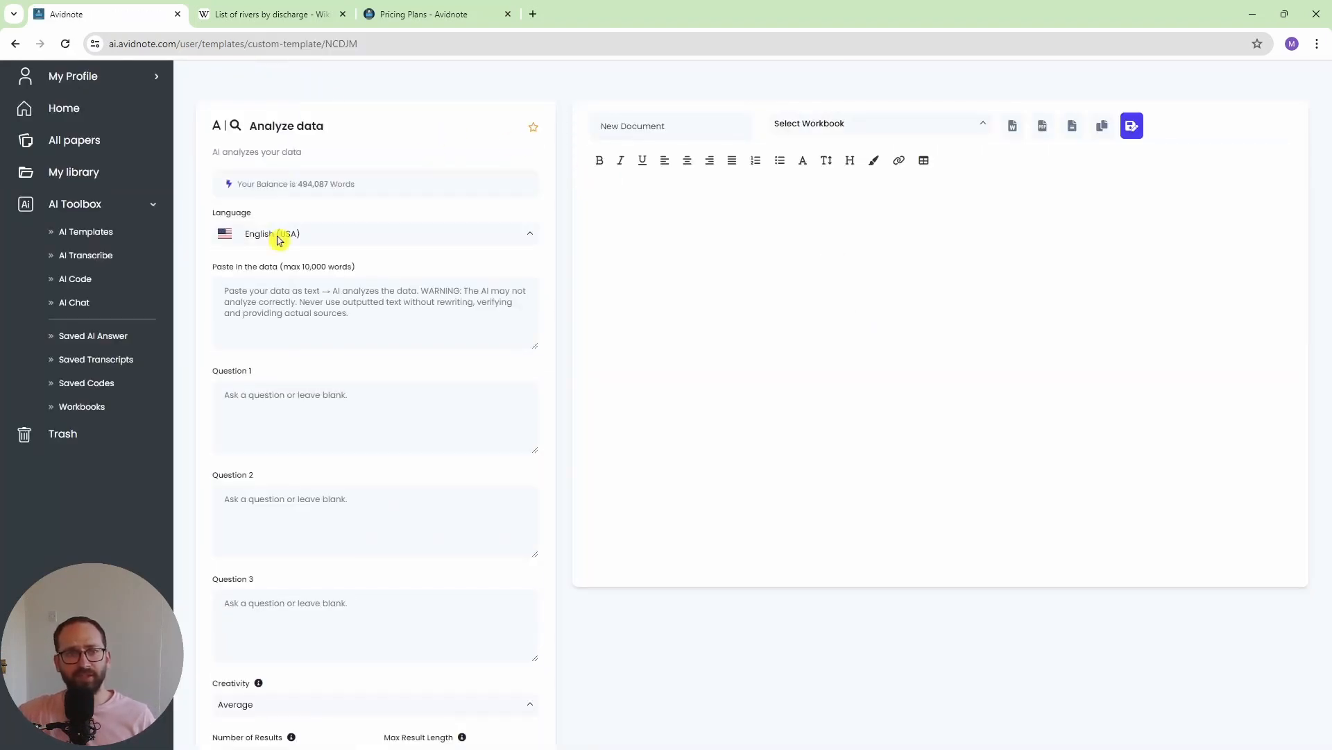
- Switch to the Wikipedia page "List of rivers by discharge" and copy the already selected rivers table
{"action": "left_click", "coordinate": [268, 14]}
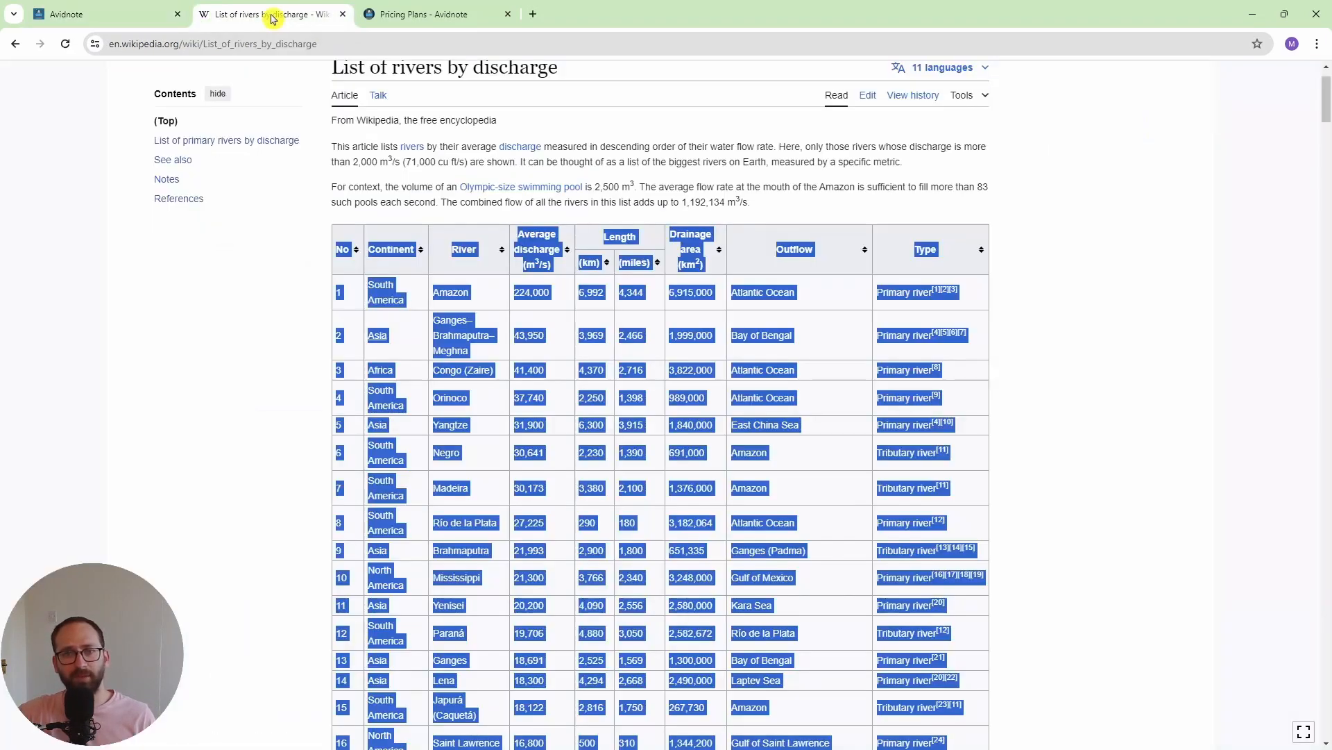
{"action": "right_click", "coordinate": [342, 266]}
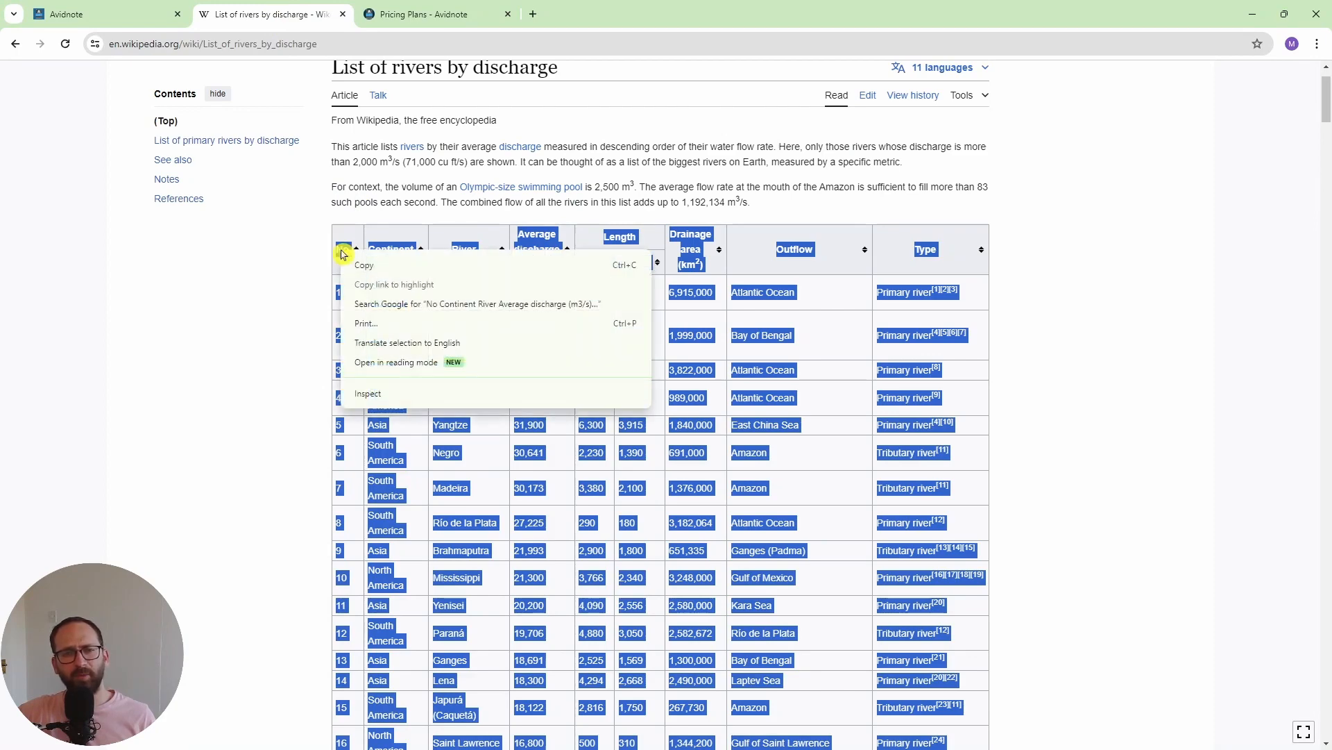
{"action": "left_click", "coordinate": [364, 276]}
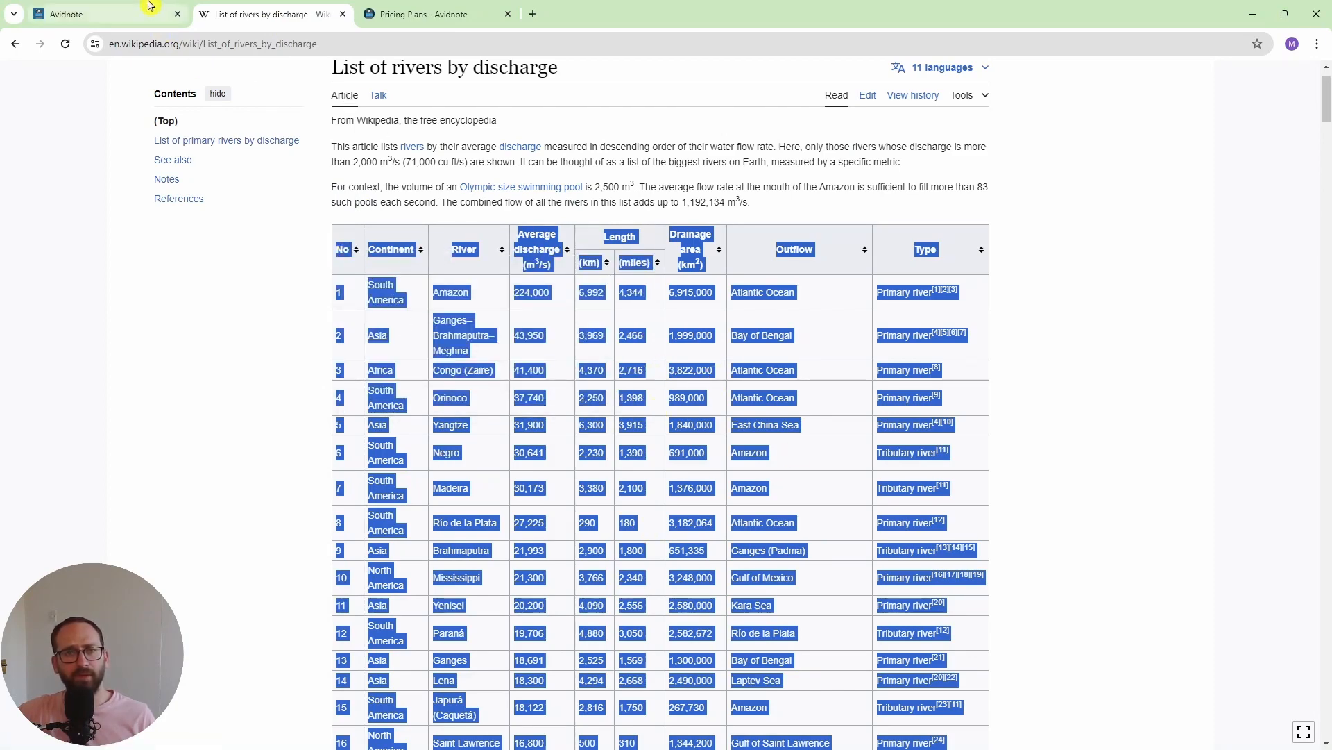
- Return to Avidnote's Analyze data template and paste the copied rivers table into the data field
{"action": "left_click", "coordinate": [129, 11]}
{"action": "left_click", "coordinate": [277, 295]}
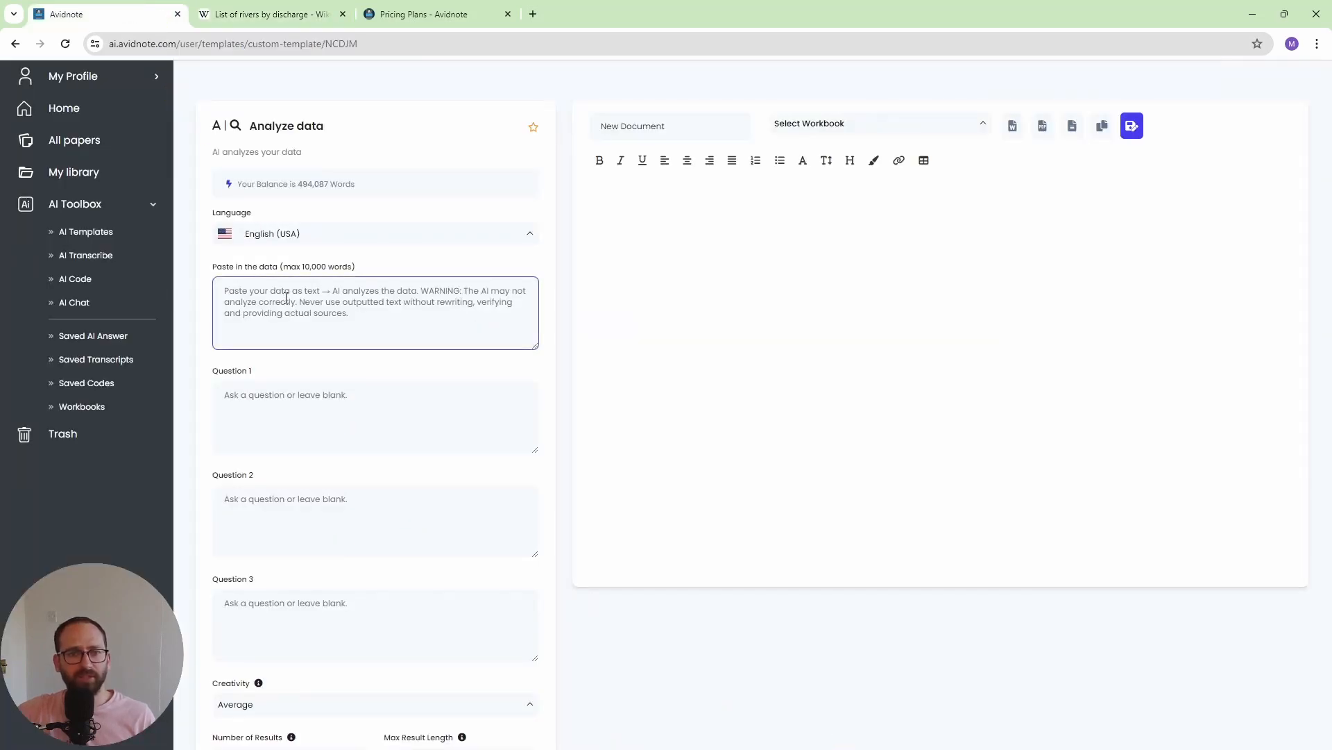
{"action": "right_click", "coordinate": [286, 297]}
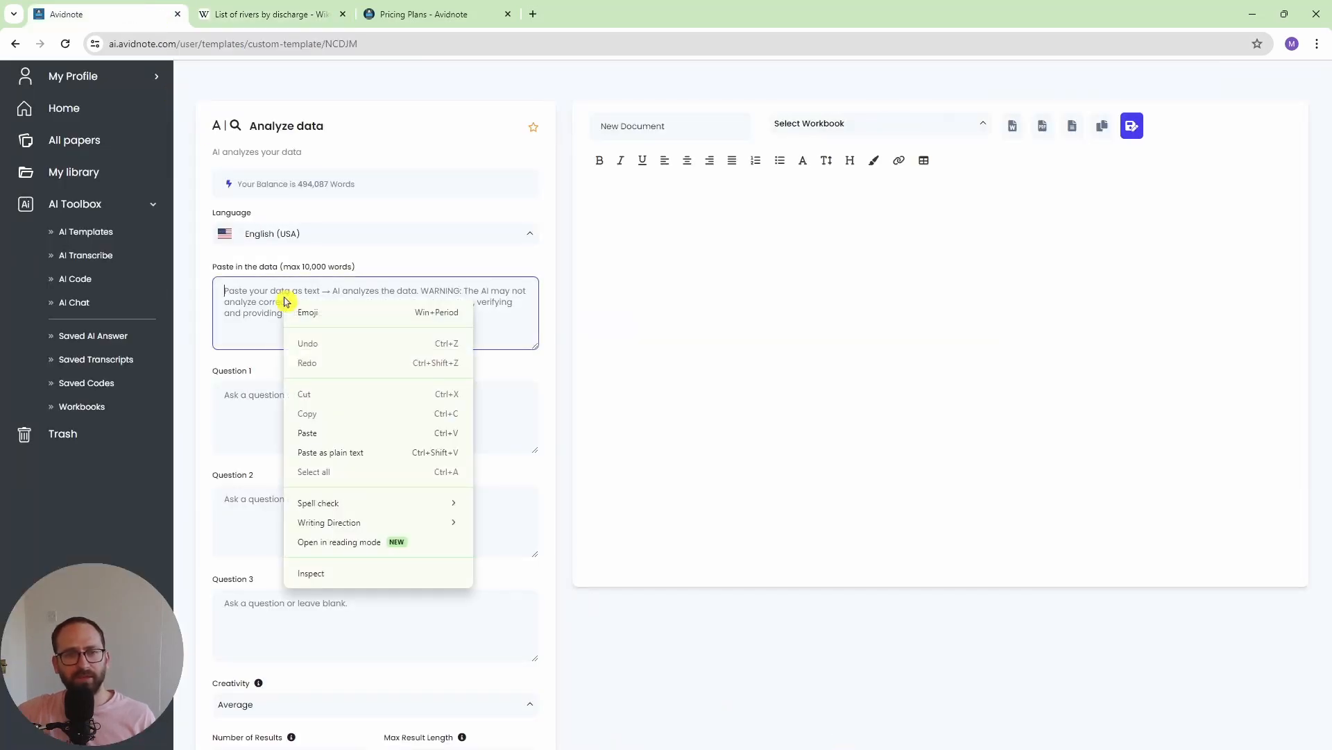
{"action": "left_click", "coordinate": [350, 440]}
- Enter "what is the longest river in north america" as Question 1 and generate the data analysis
{"action": "left_click", "coordinate": [285, 417]}
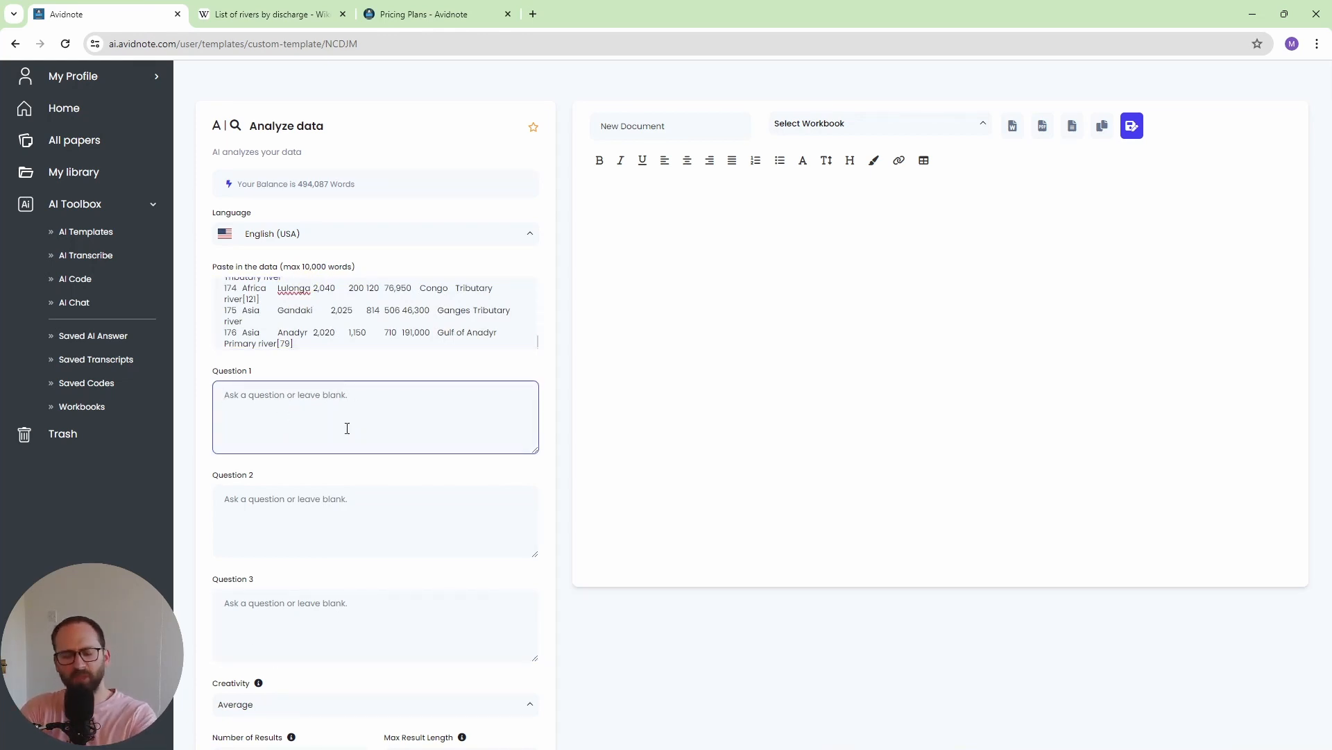
{"action": "type", "text": "what is the longest river in "}
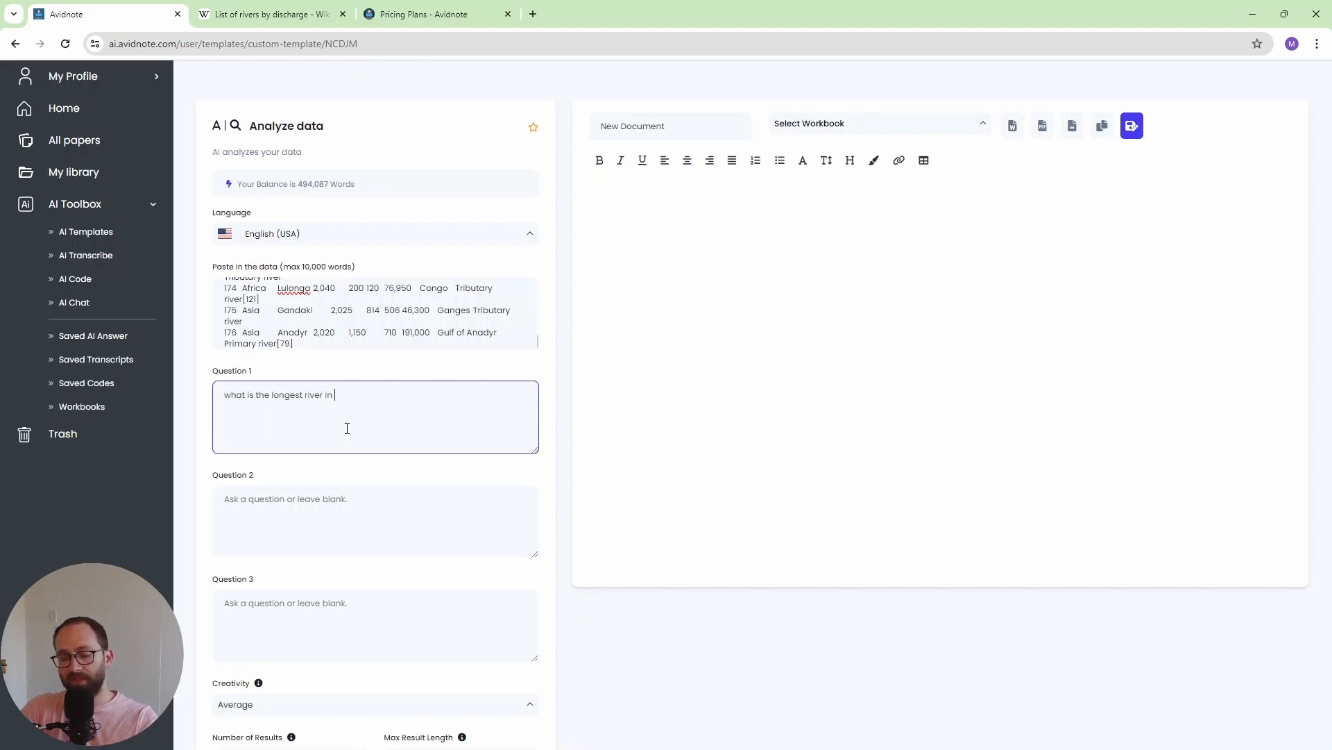
{"action": "type", "text": "north amer"}
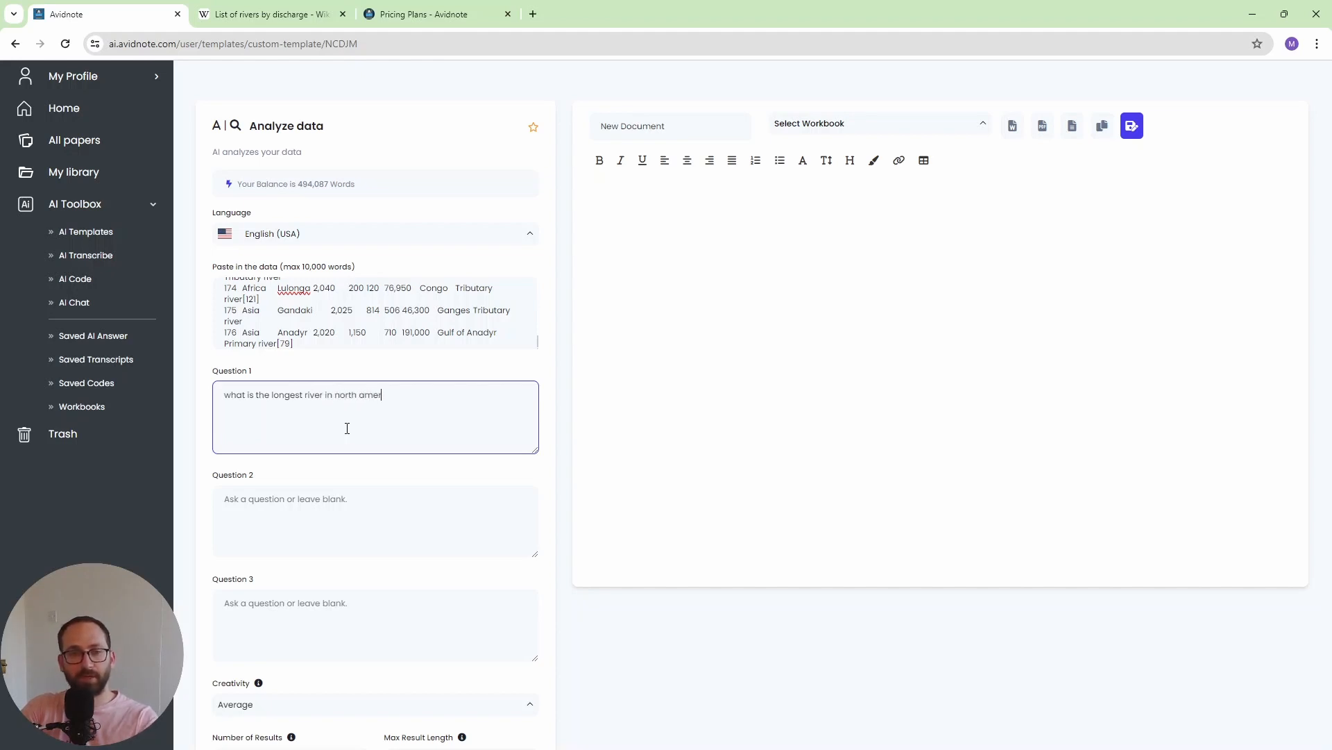
{"action": "type", "text": "ica"}
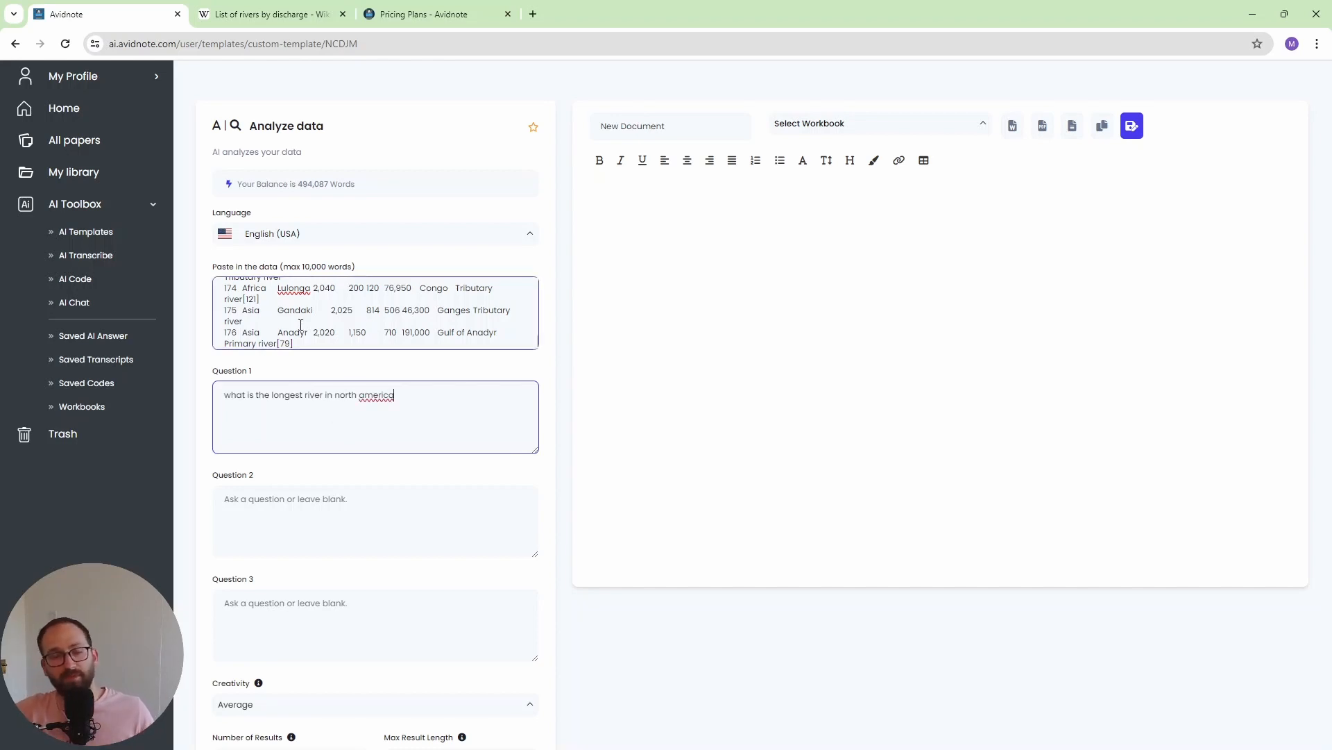
{"action": "scroll", "coordinate": [329, 392], "scroll_direction": "down", "scroll_amount": 2}
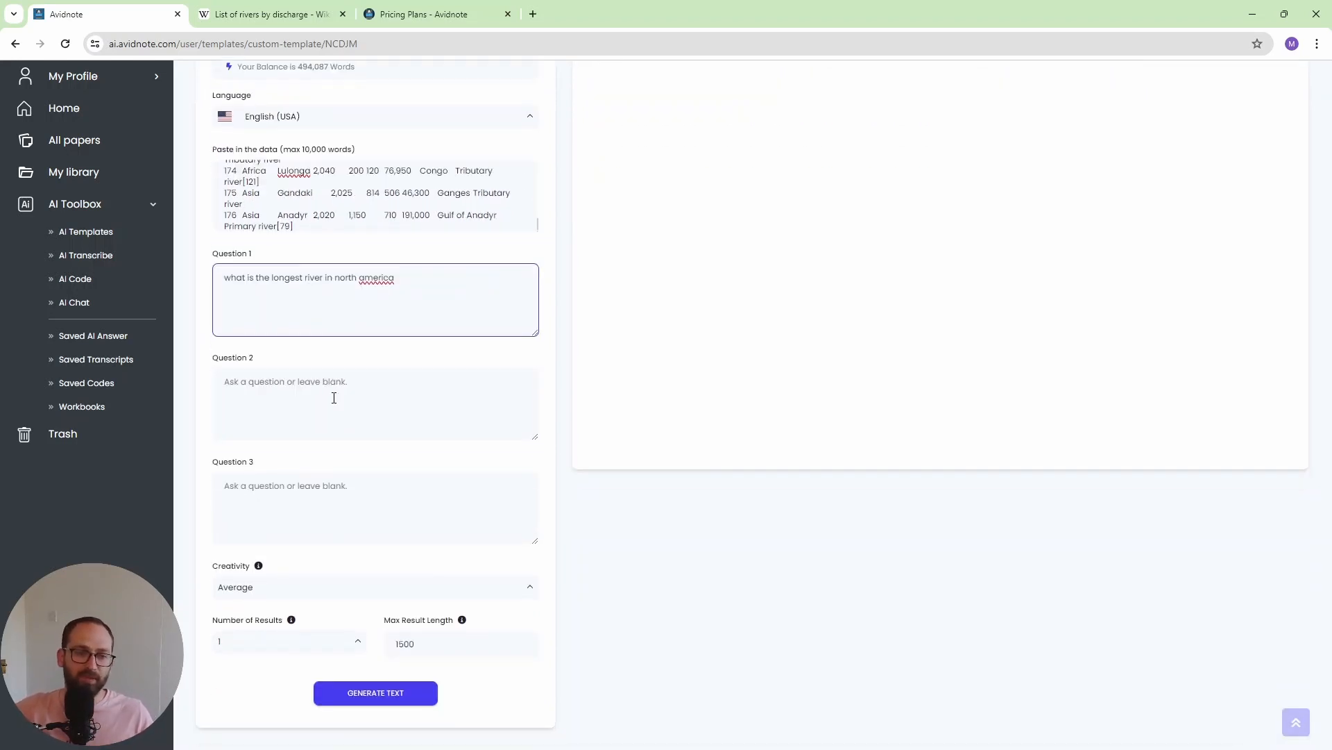
{"action": "left_click", "coordinate": [401, 697]}
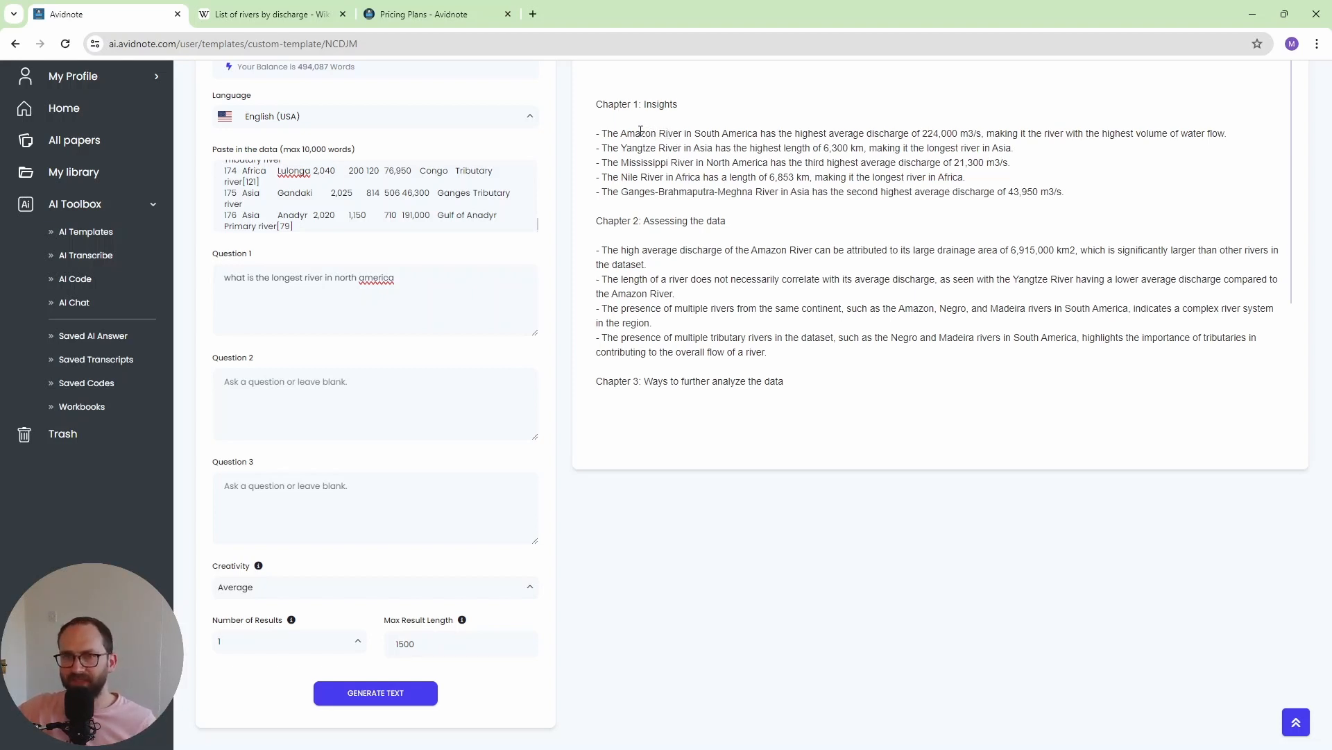
- Examine the generated river analysis: the insights, data assessment, ways to further analyze the data and the answers to the three questions
{"action": "left_click_drag", "start_coordinate": [628, 132], "coordinate": [1225, 137]}
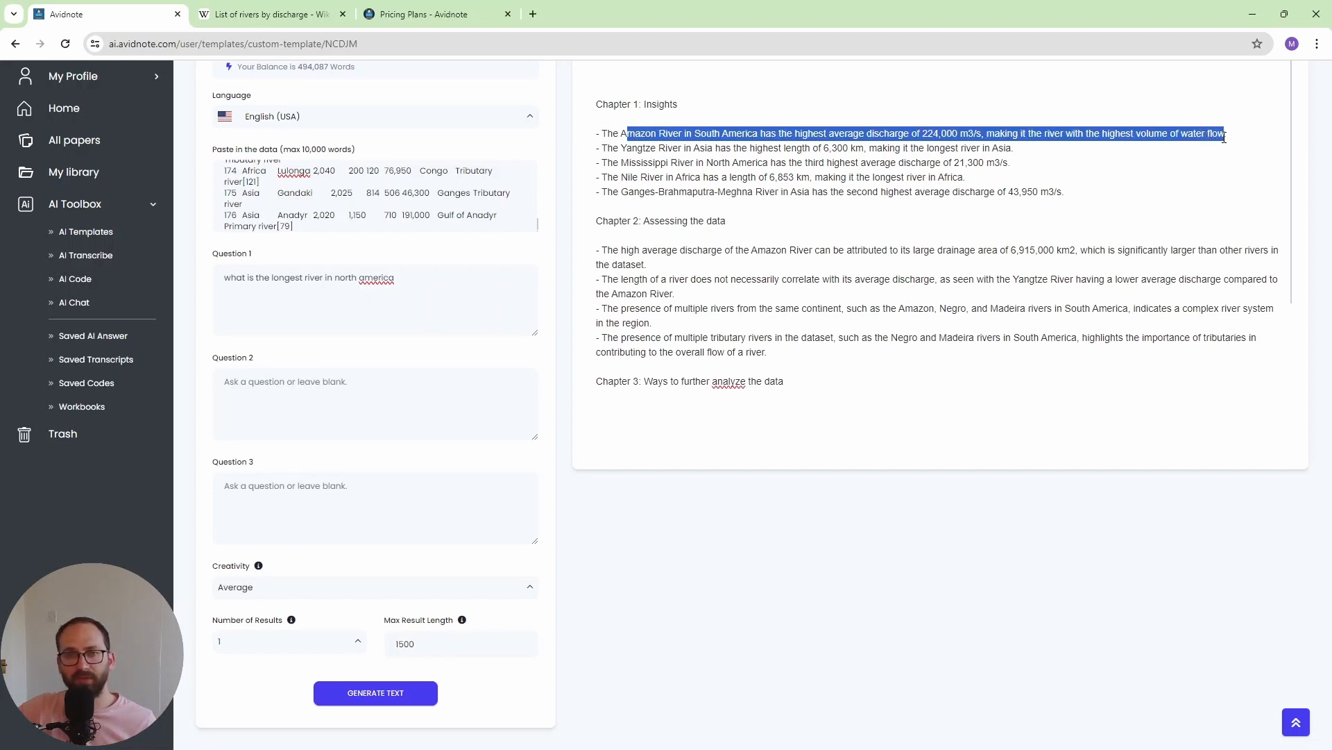
{"action": "scroll", "coordinate": [678, 234], "scroll_direction": "down", "scroll_amount": 1}
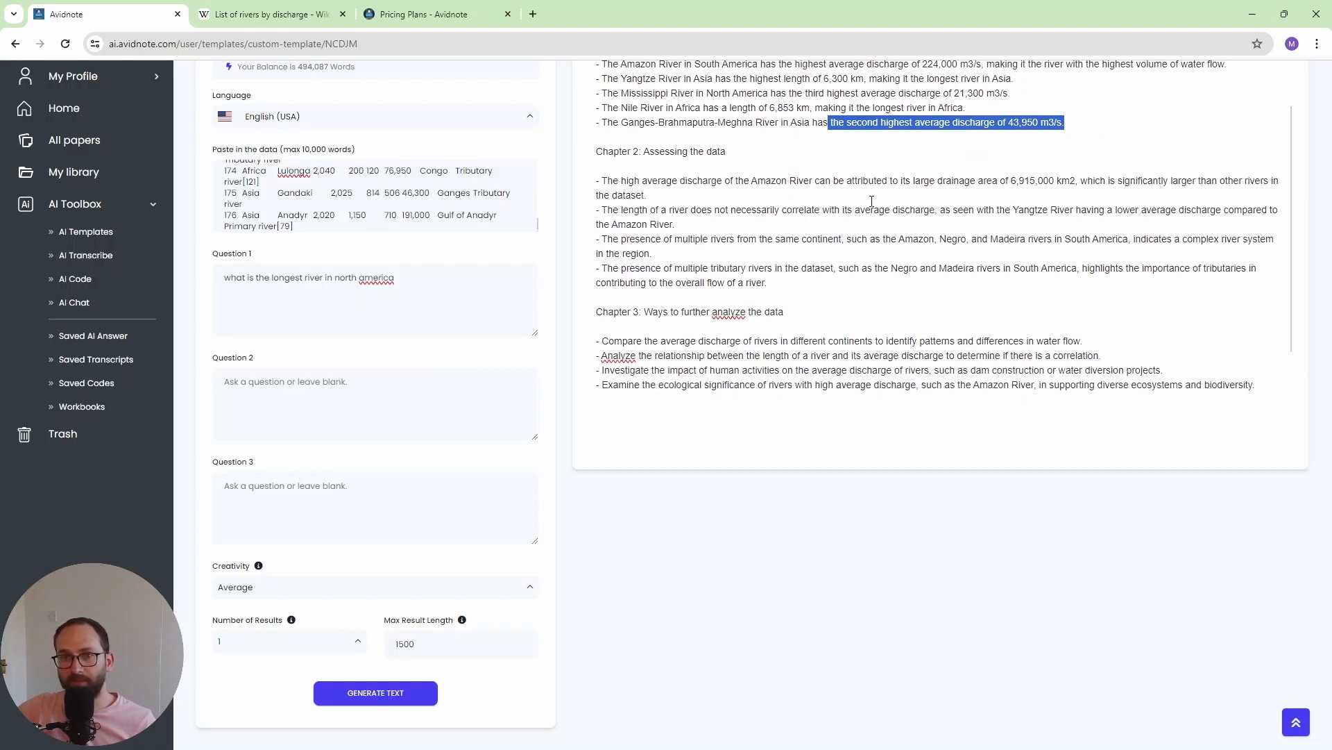
{"action": "scroll", "coordinate": [831, 275], "scroll_direction": "down", "scroll_amount": 1}
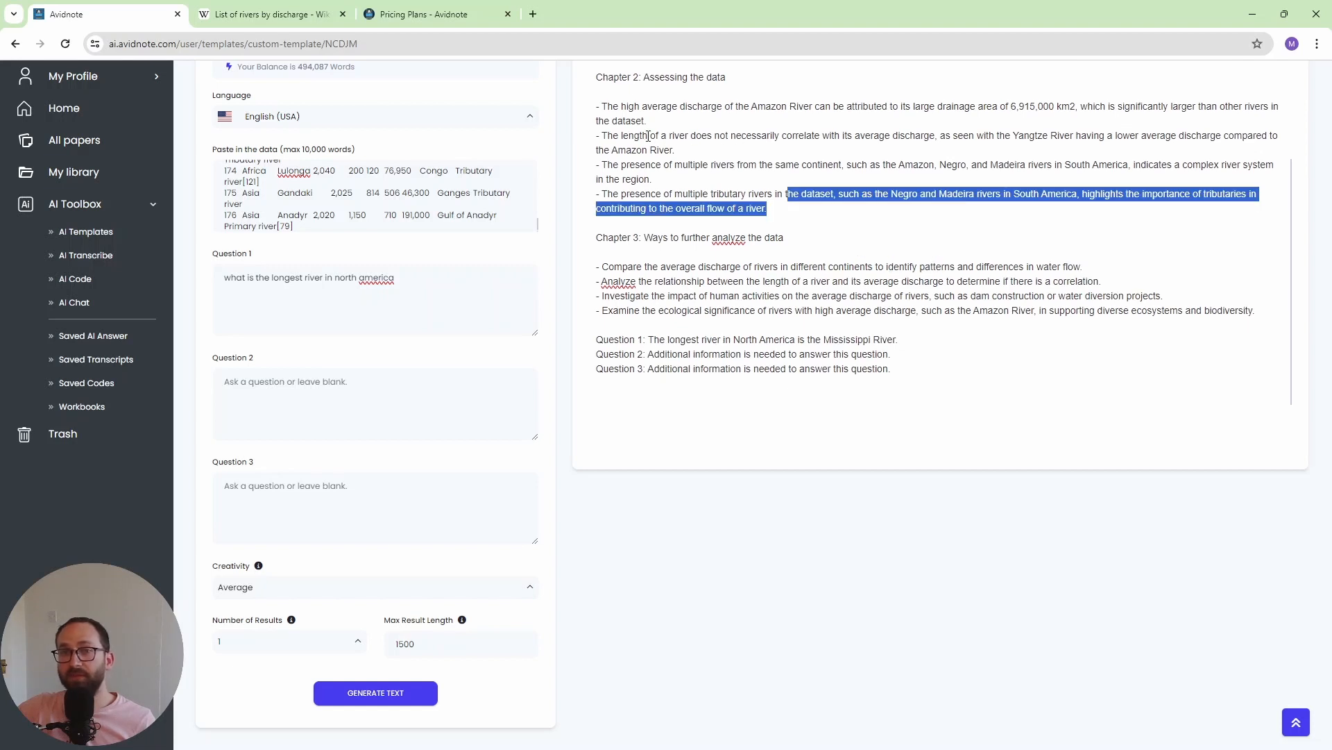
{"action": "left_click_drag", "start_coordinate": [644, 136], "coordinate": [1270, 149]}
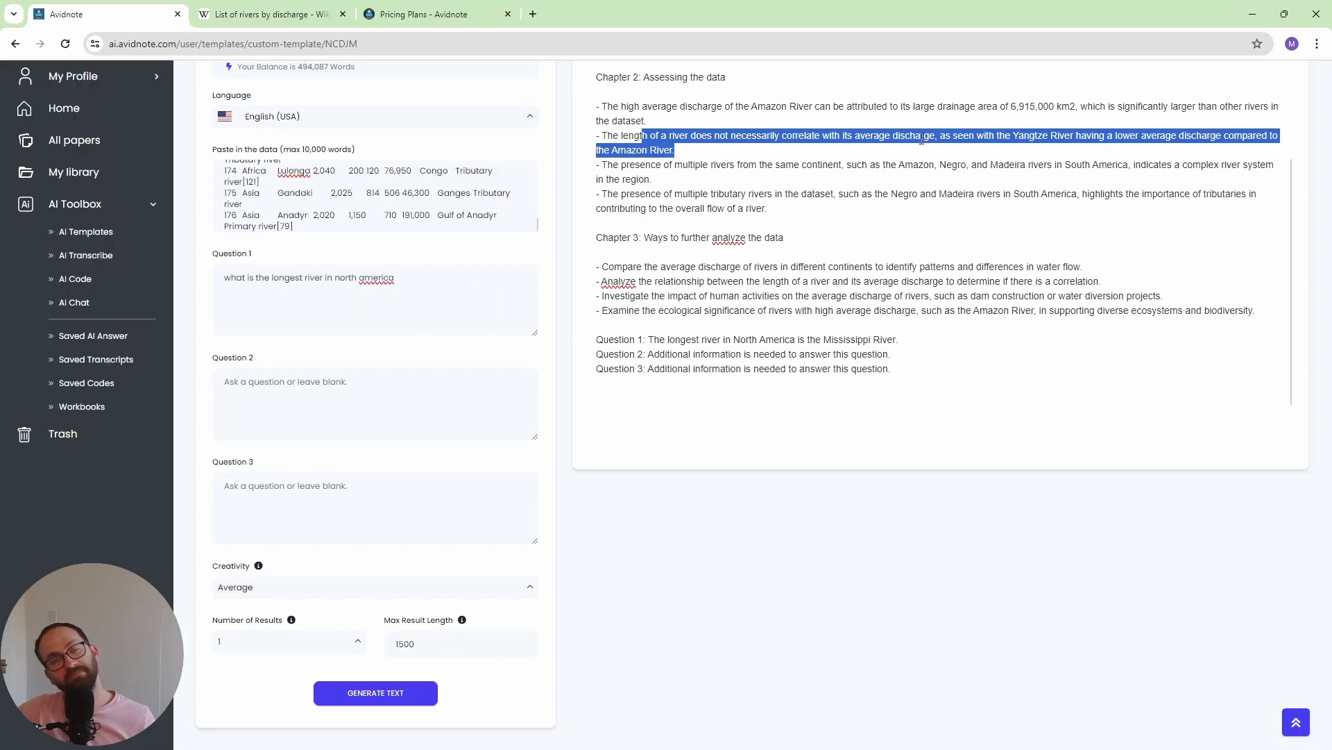
{"action": "left_click", "coordinate": [697, 153]}
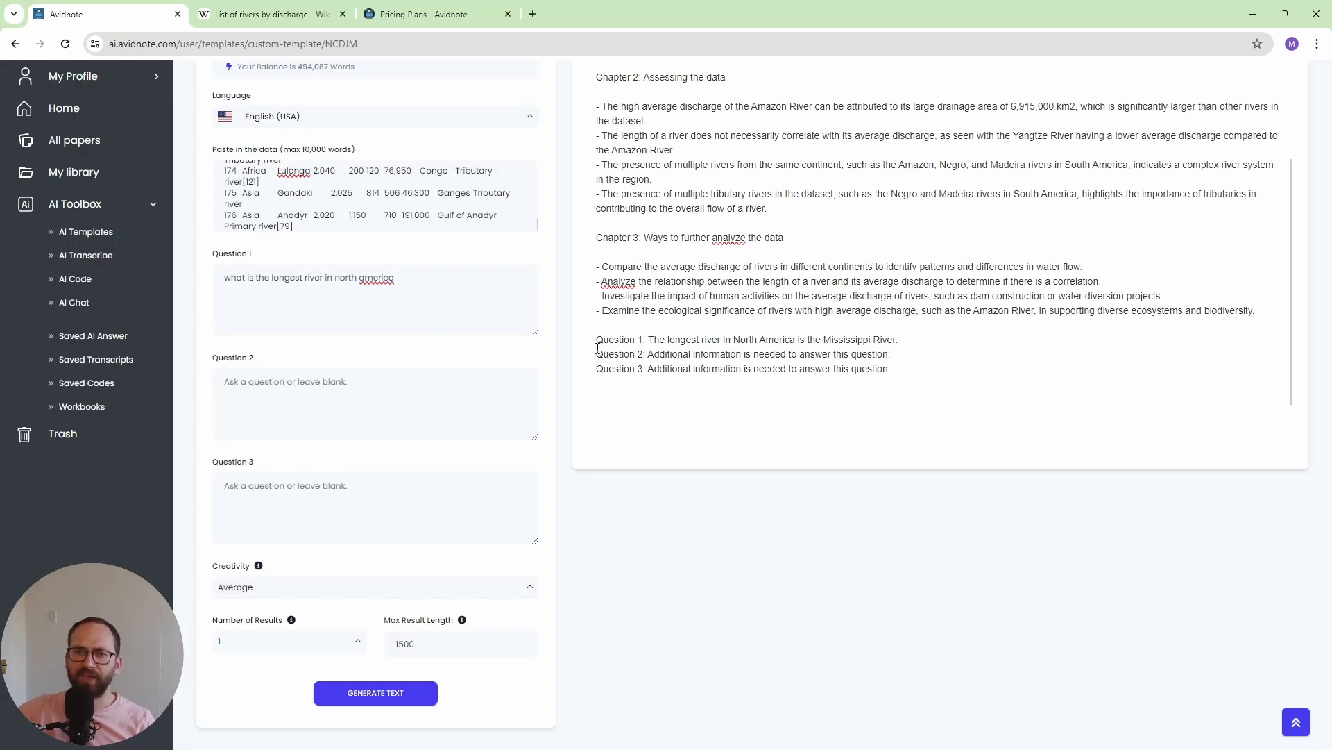
{"action": "left_click_drag", "start_coordinate": [629, 339], "coordinate": [931, 335]}
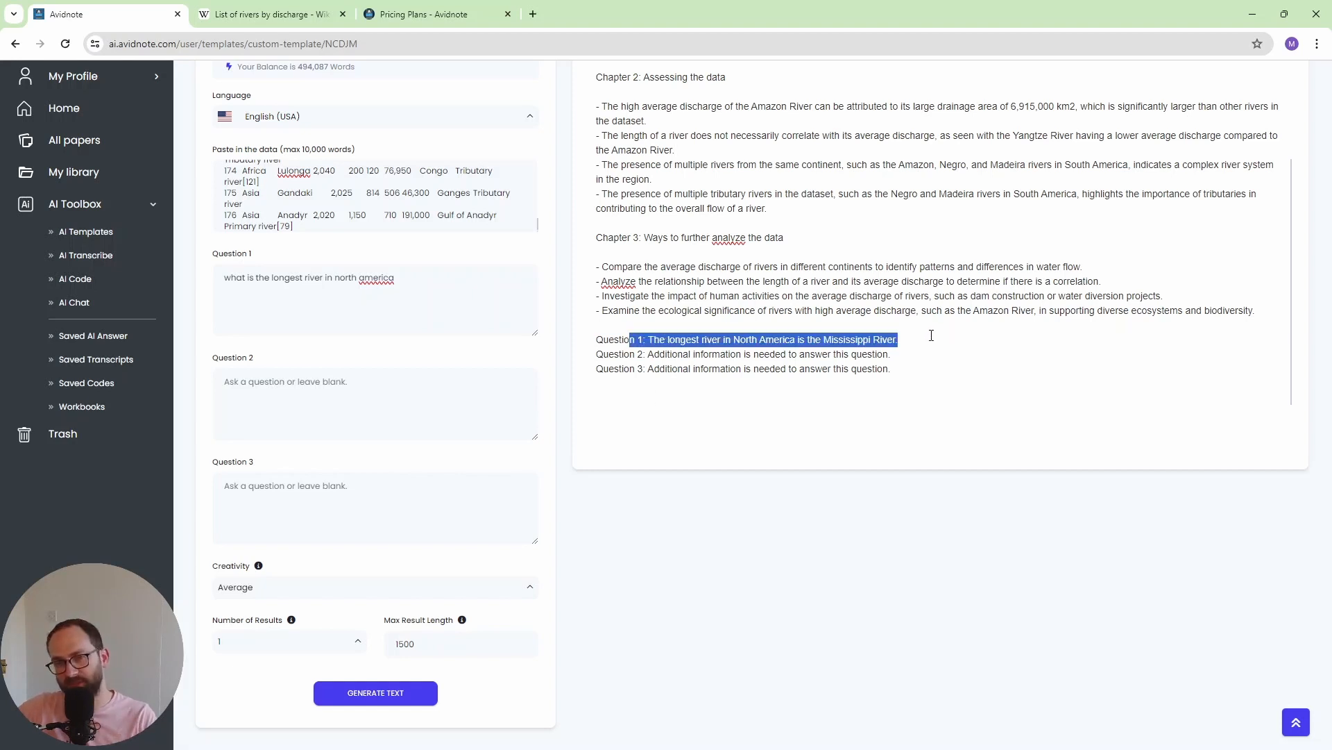
{"action": "left_click_drag", "start_coordinate": [622, 355], "coordinate": [917, 367]}
{"action": "left_click", "coordinate": [918, 367]}
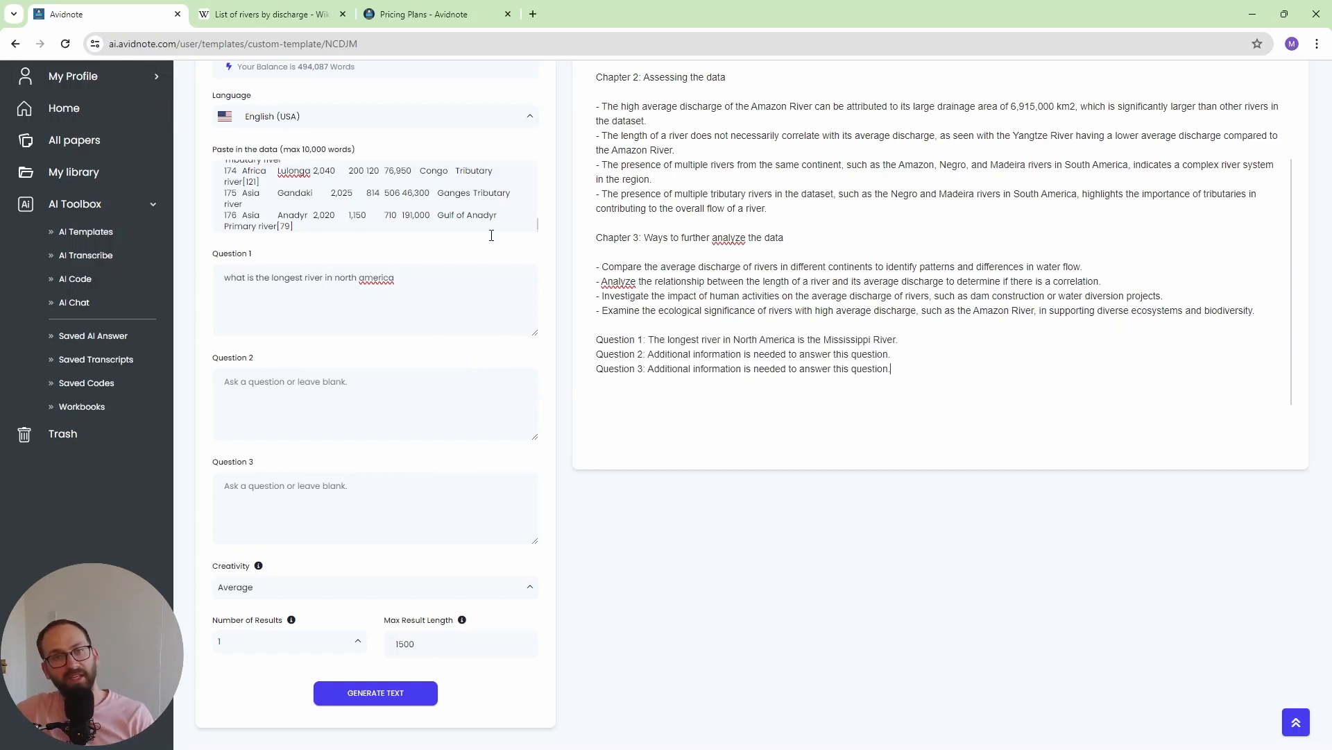
{"action": "scroll", "coordinate": [702, 285], "scroll_direction": "up", "scroll_amount": 2}
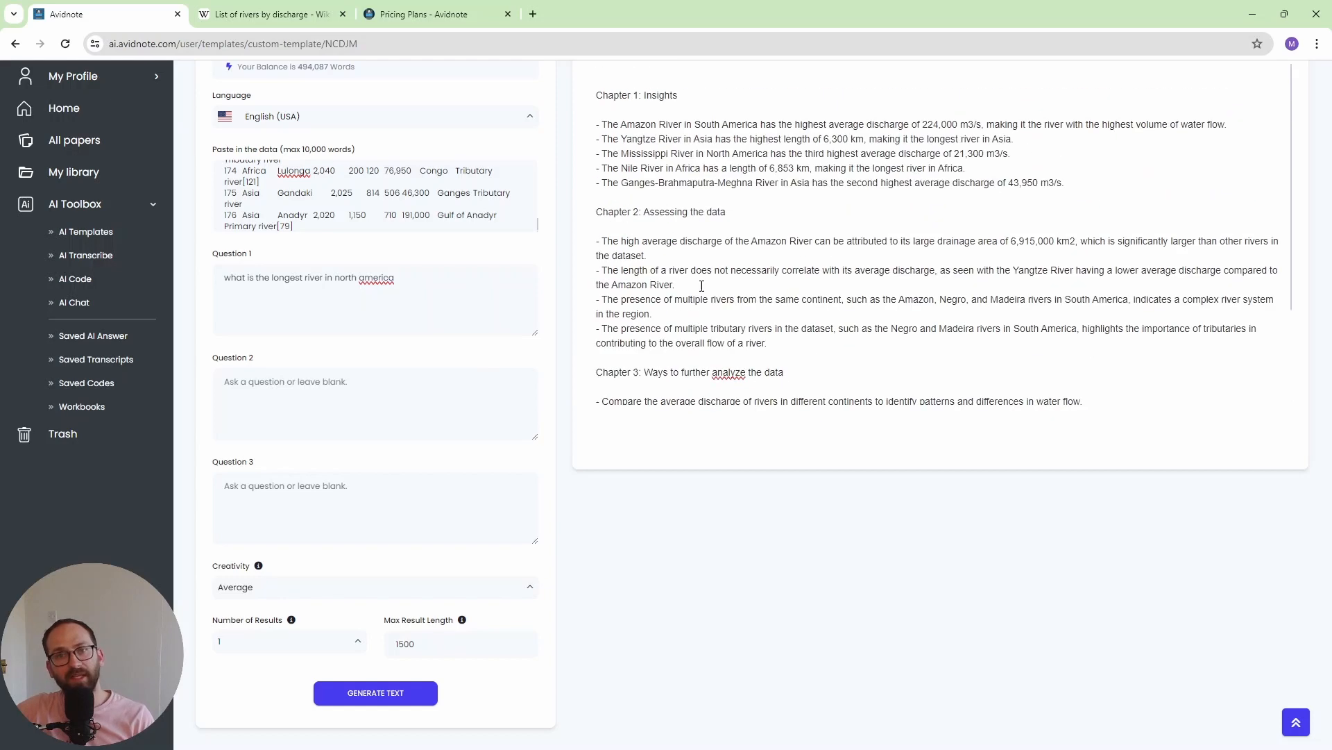
- Return to the AI templates and open the "What's the opposite view?" template in the Read section
{"action": "left_click", "coordinate": [15, 43]}
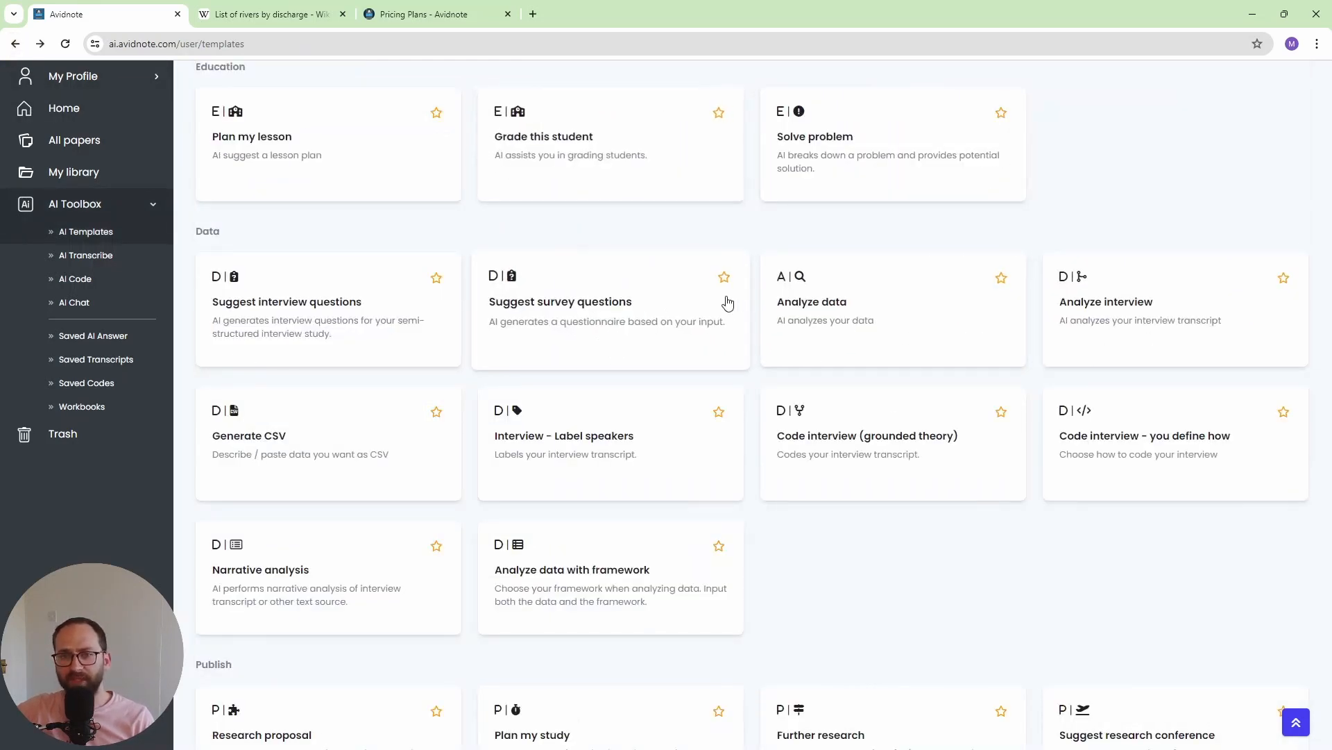
{"action": "scroll", "coordinate": [915, 498], "scroll_direction": "down", "scroll_amount": 3}
{"action": "scroll", "coordinate": [915, 499], "scroll_direction": "down", "scroll_amount": 2}
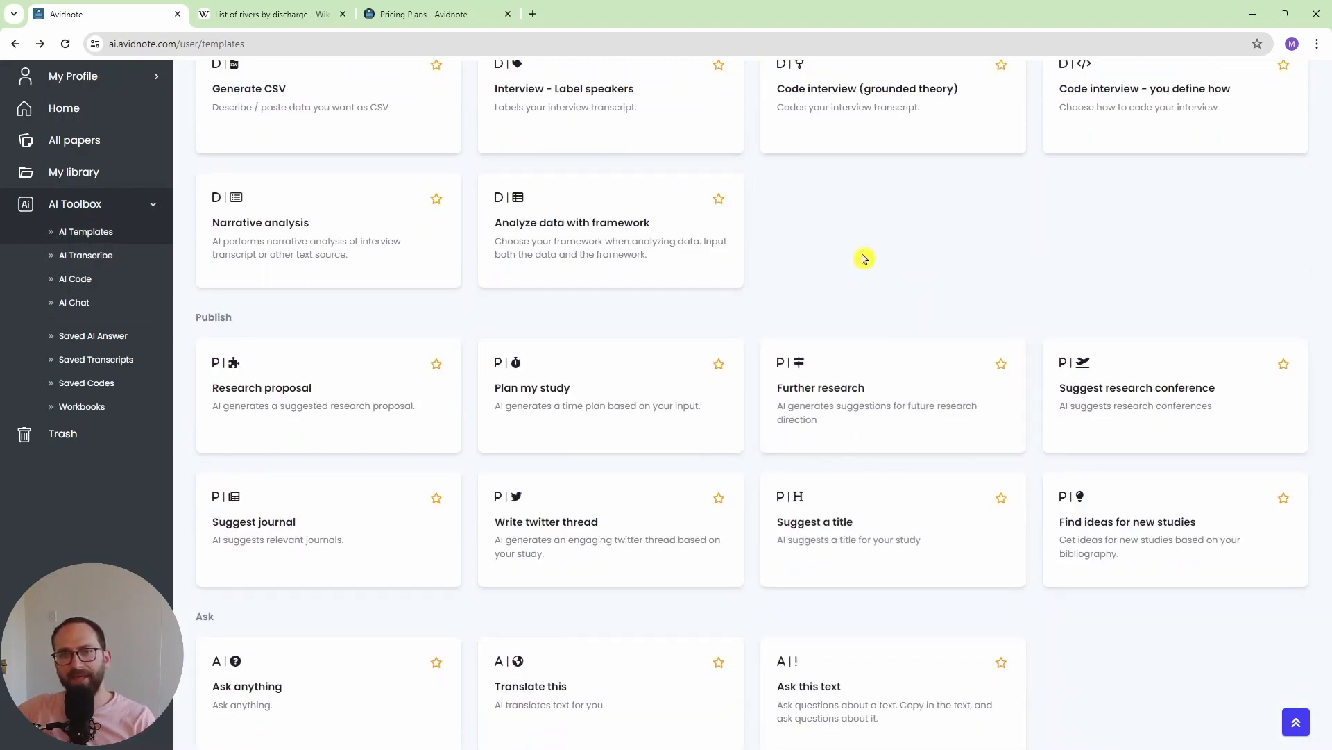
{"action": "scroll", "coordinate": [854, 251], "scroll_direction": "down", "scroll_amount": 1}
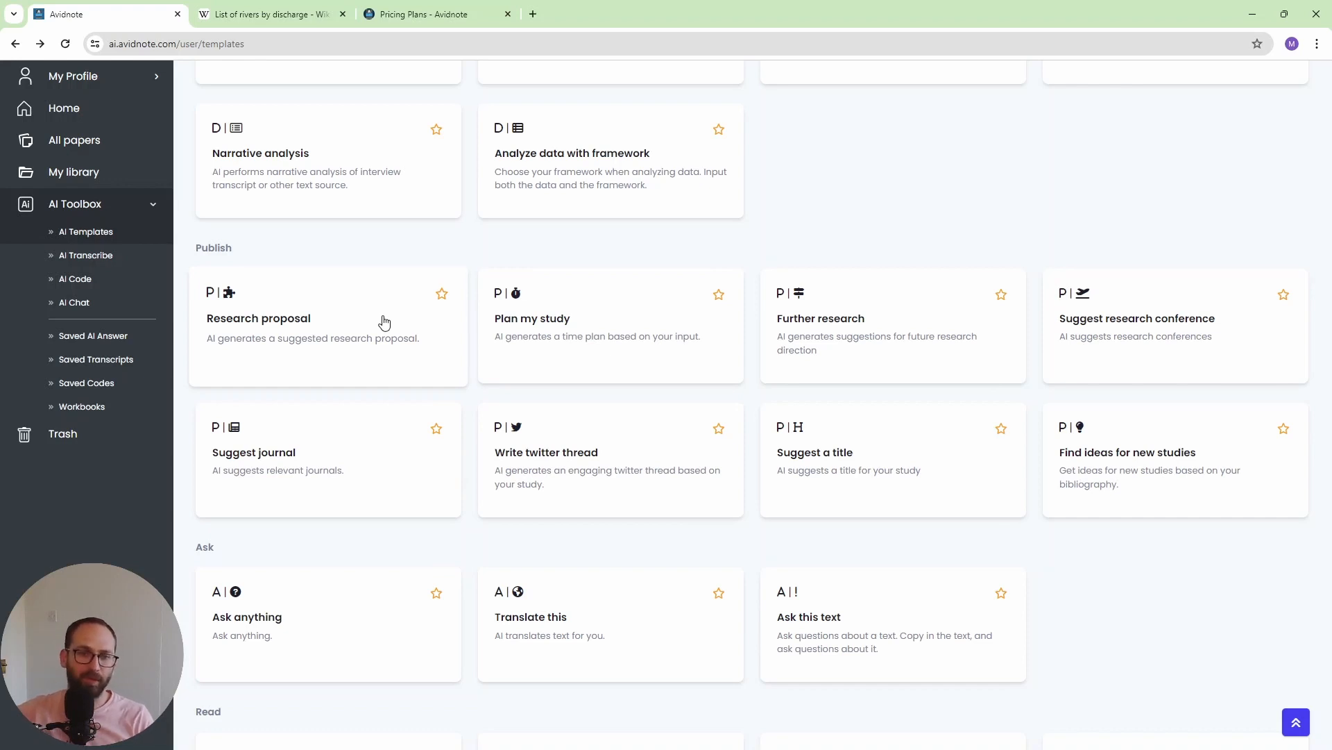
{"action": "scroll", "coordinate": [385, 323], "scroll_direction": "down", "scroll_amount": 4}
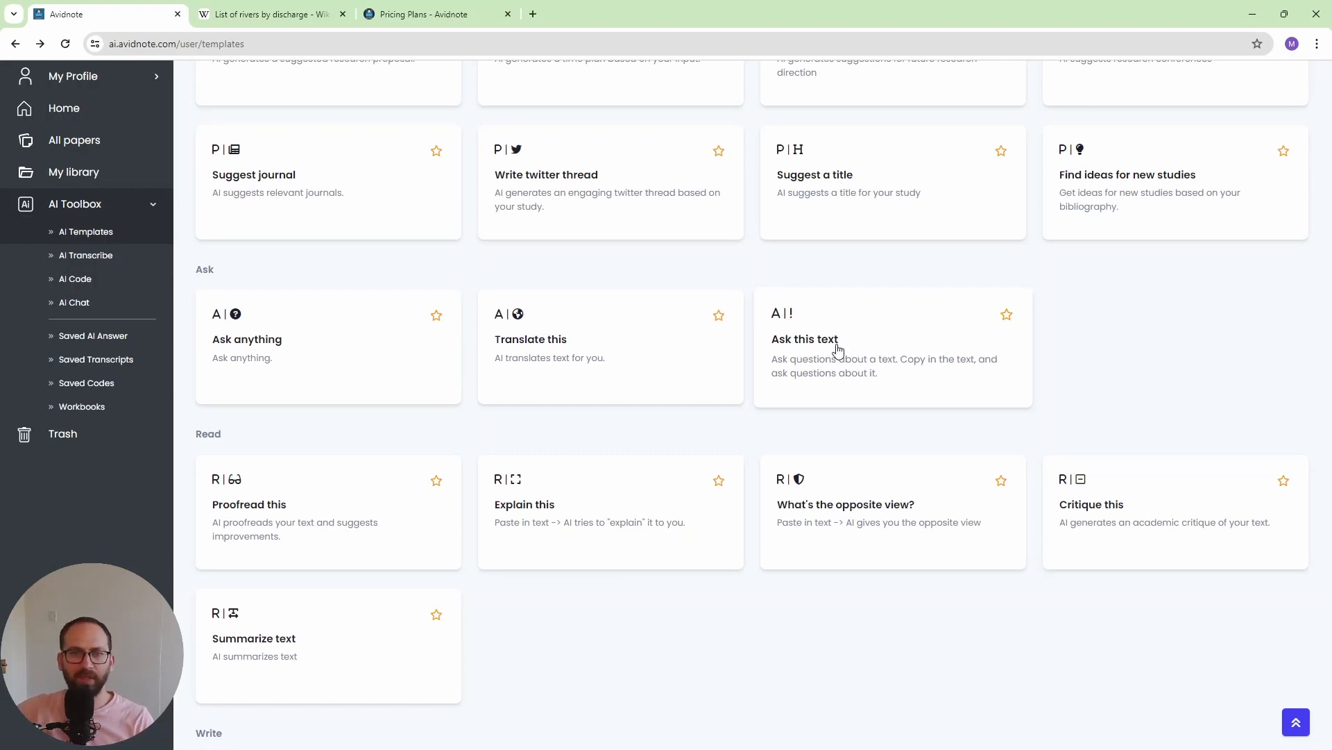
{"action": "scroll", "coordinate": [836, 348], "scroll_direction": "down", "scroll_amount": 2}
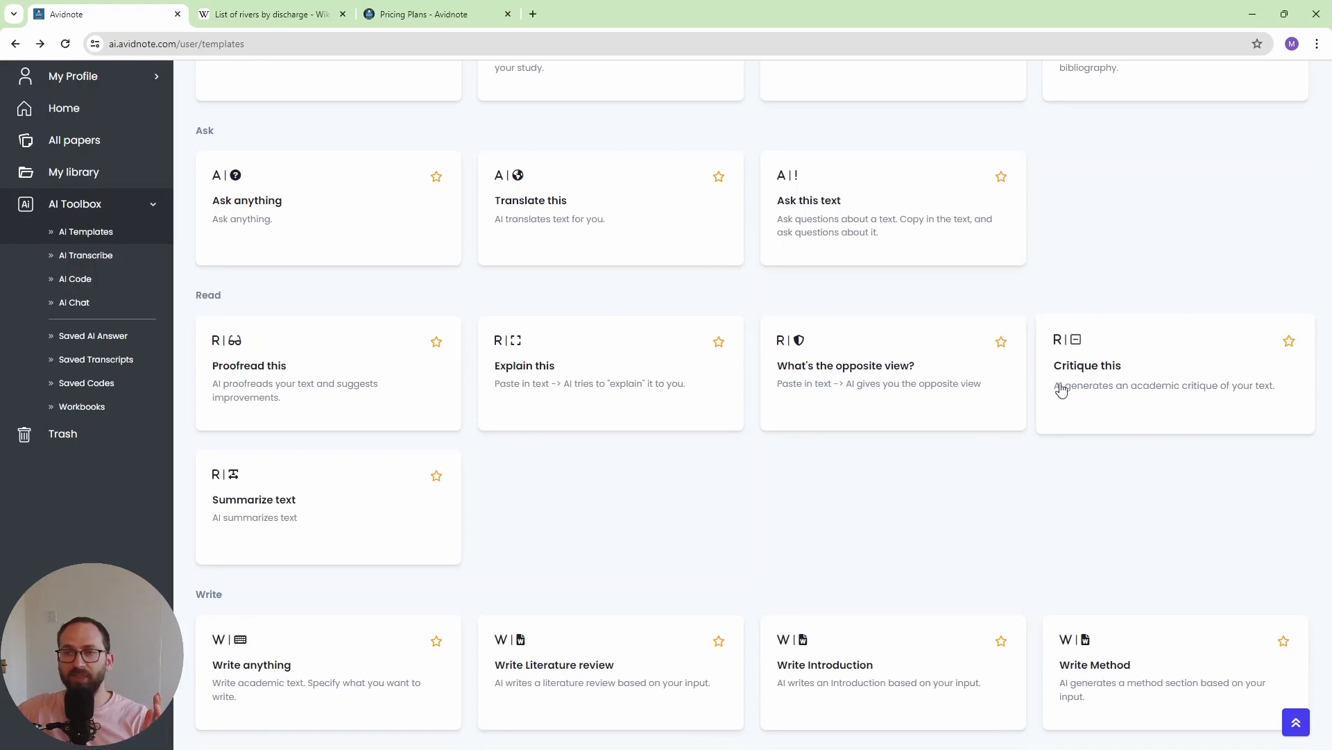
{"action": "left_click", "coordinate": [843, 406]}
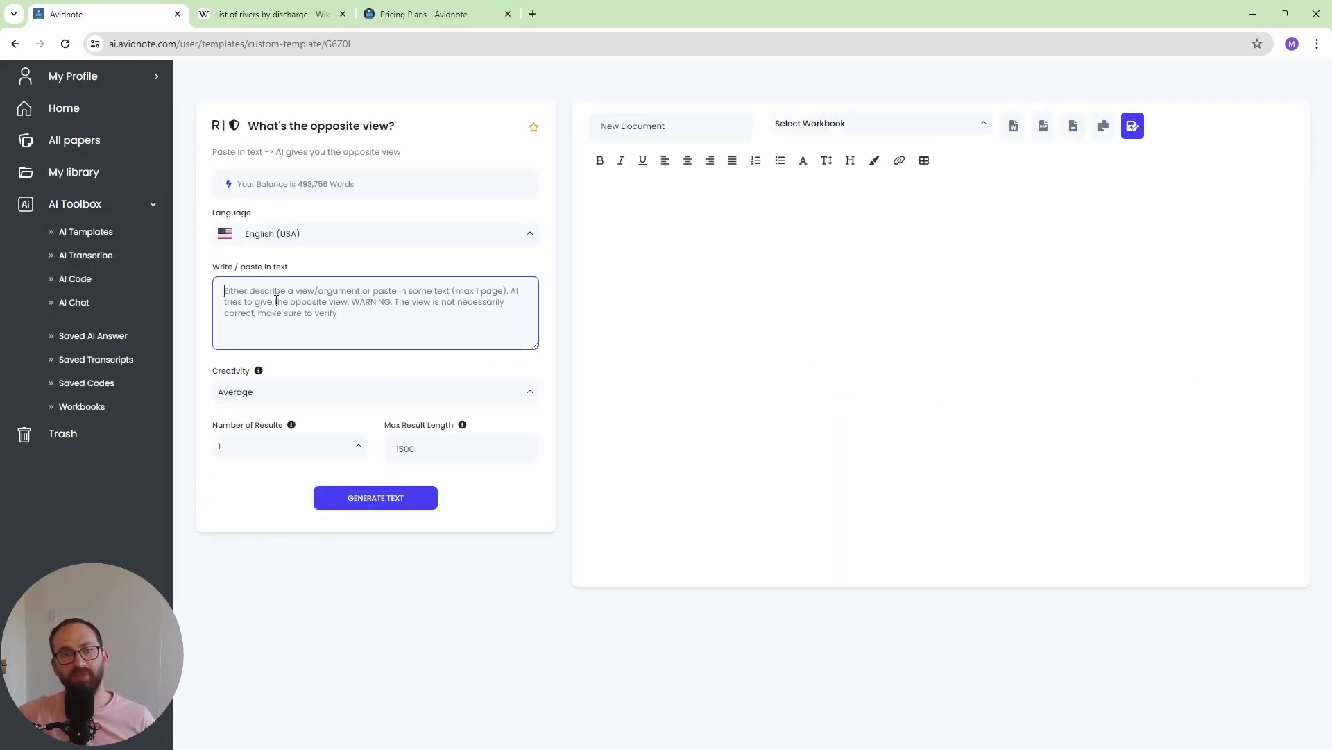
- Generate the opposite view for the statement "the earth is round"
{"action": "type", "text": "the earth is round"}
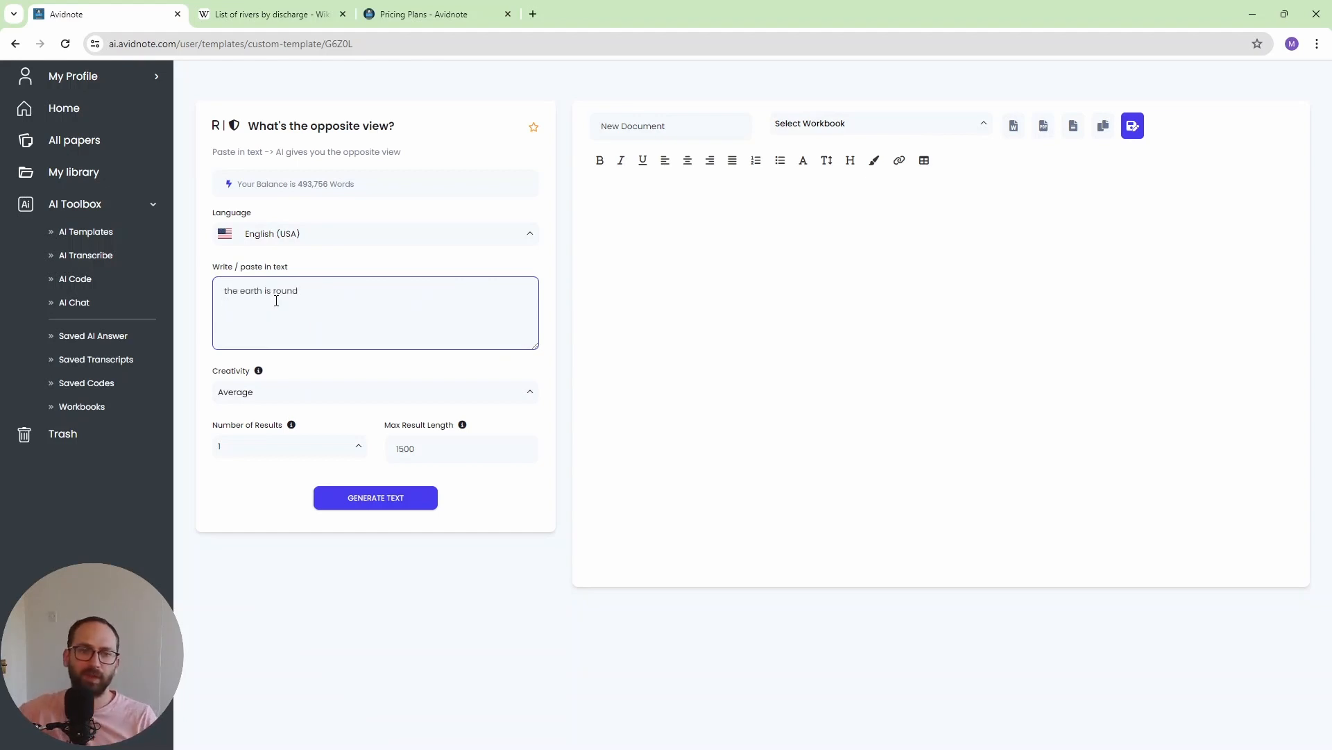
{"action": "left_click", "coordinate": [361, 506]}
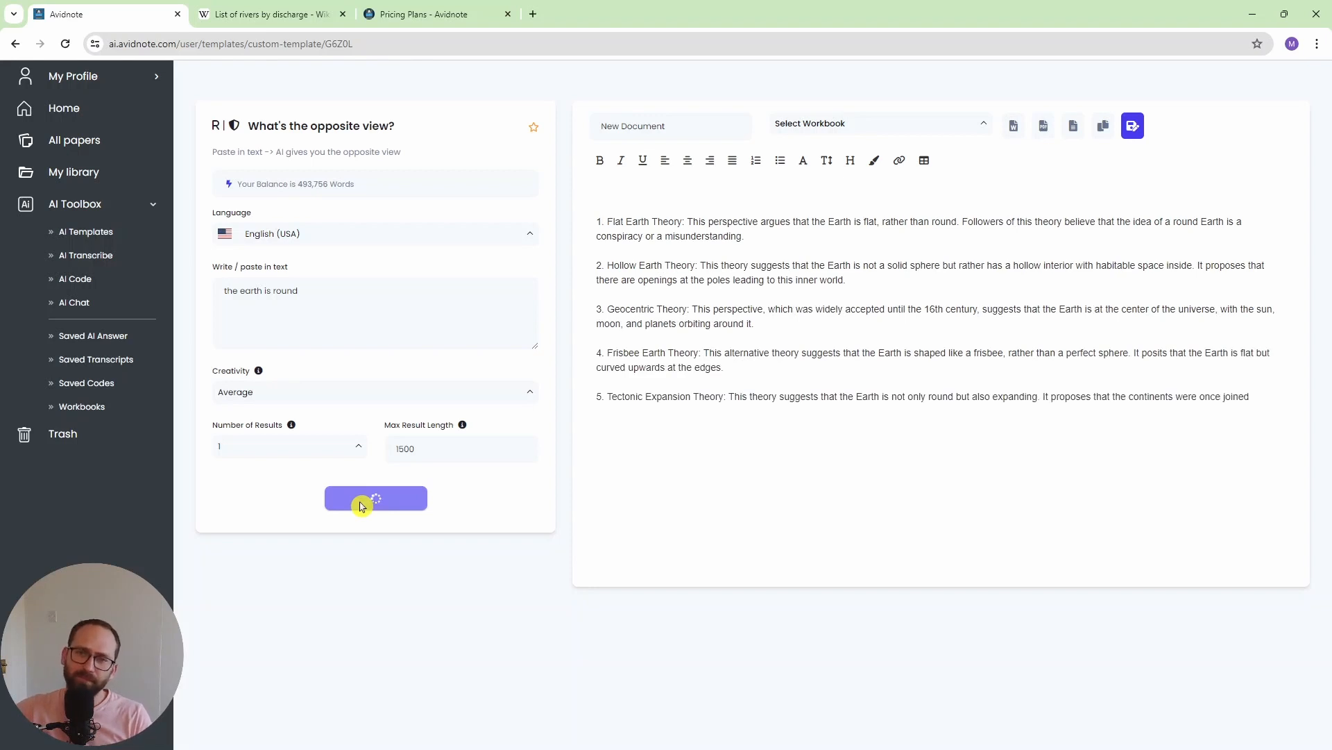
- Examine the generated opposing views on the Earth's shape, particularly the Hollow Earth Theory description
{"action": "scroll", "coordinate": [732, 245], "scroll_direction": "down", "scroll_amount": 1}
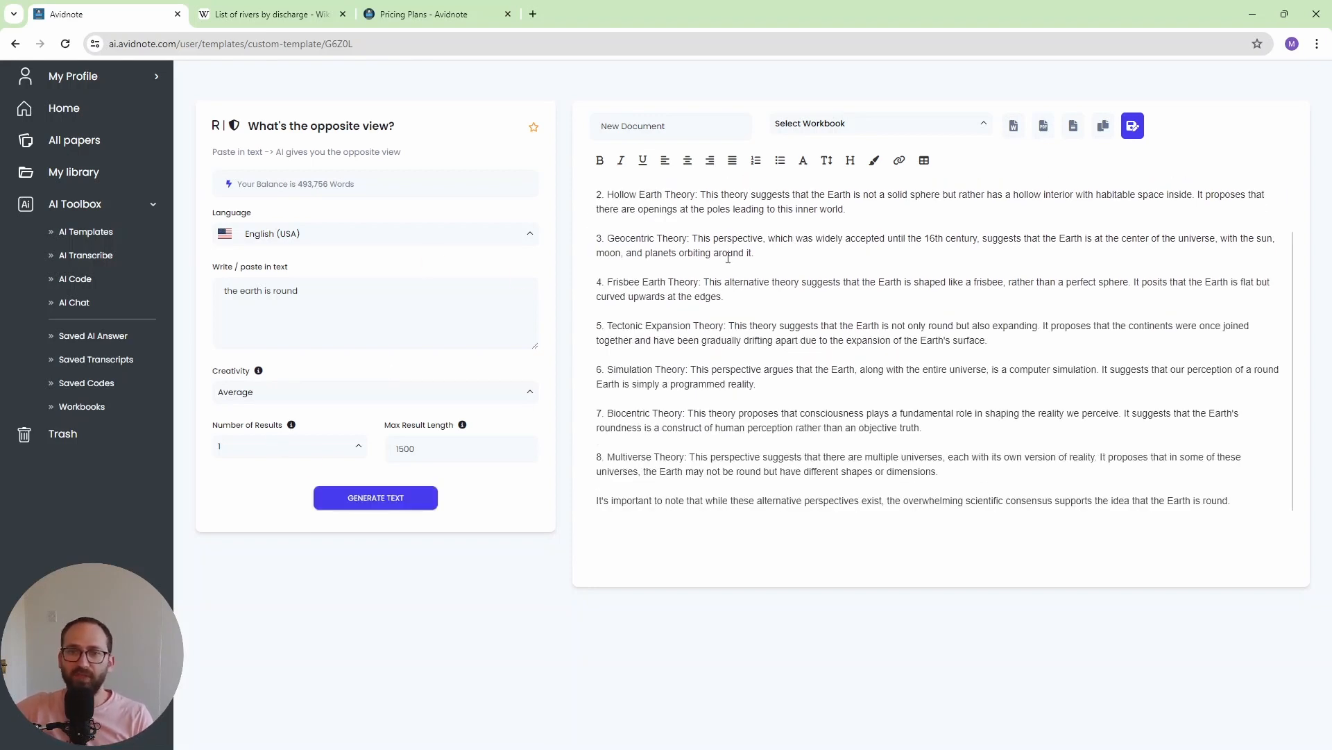
{"action": "scroll", "coordinate": [736, 347], "scroll_direction": "up", "scroll_amount": 1}
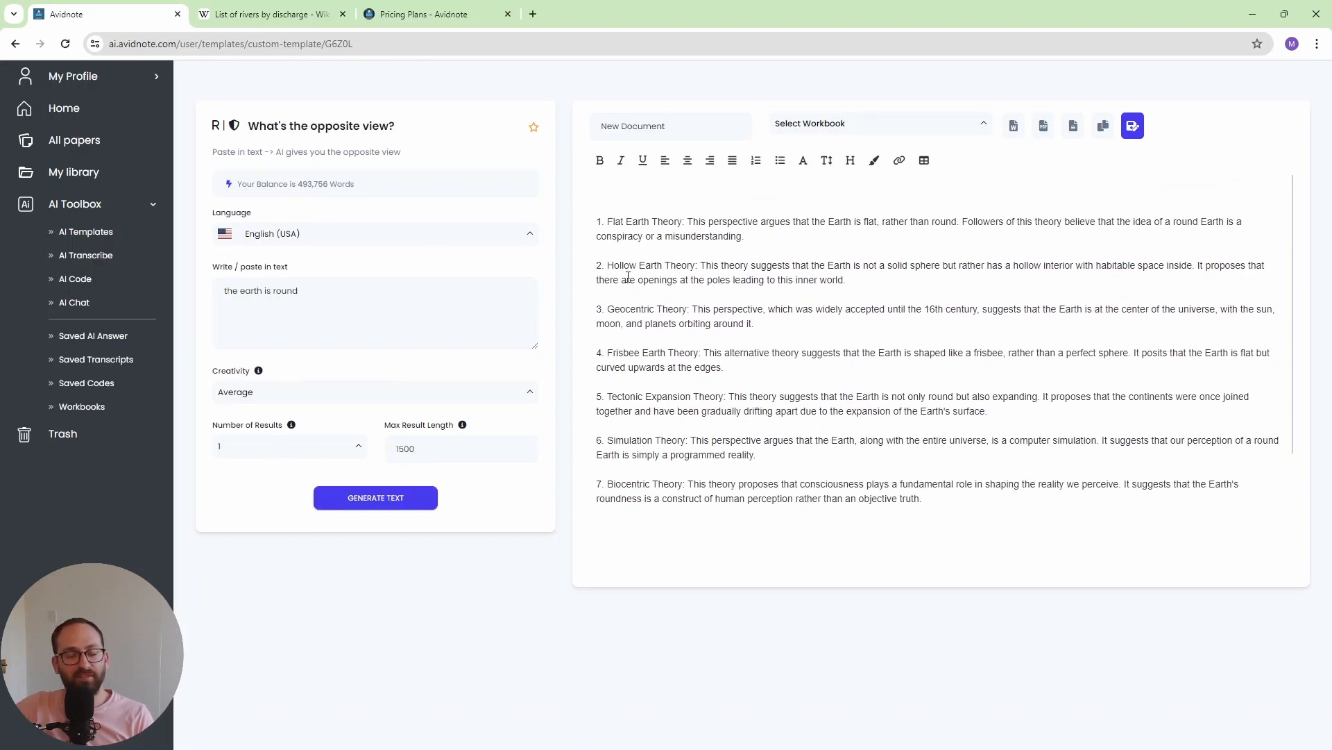
{"action": "left_click_drag", "start_coordinate": [615, 268], "coordinate": [688, 271]}
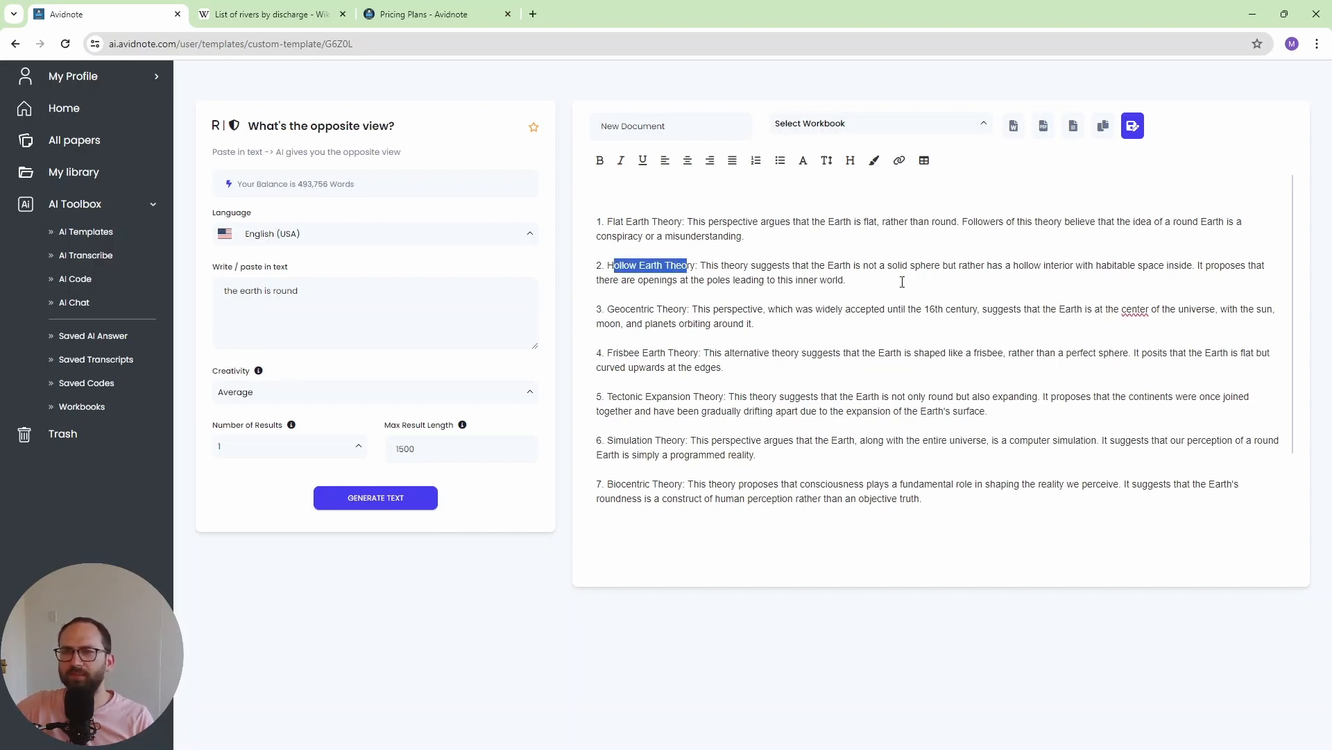
{"action": "left_click_drag", "start_coordinate": [835, 268], "coordinate": [874, 281]}
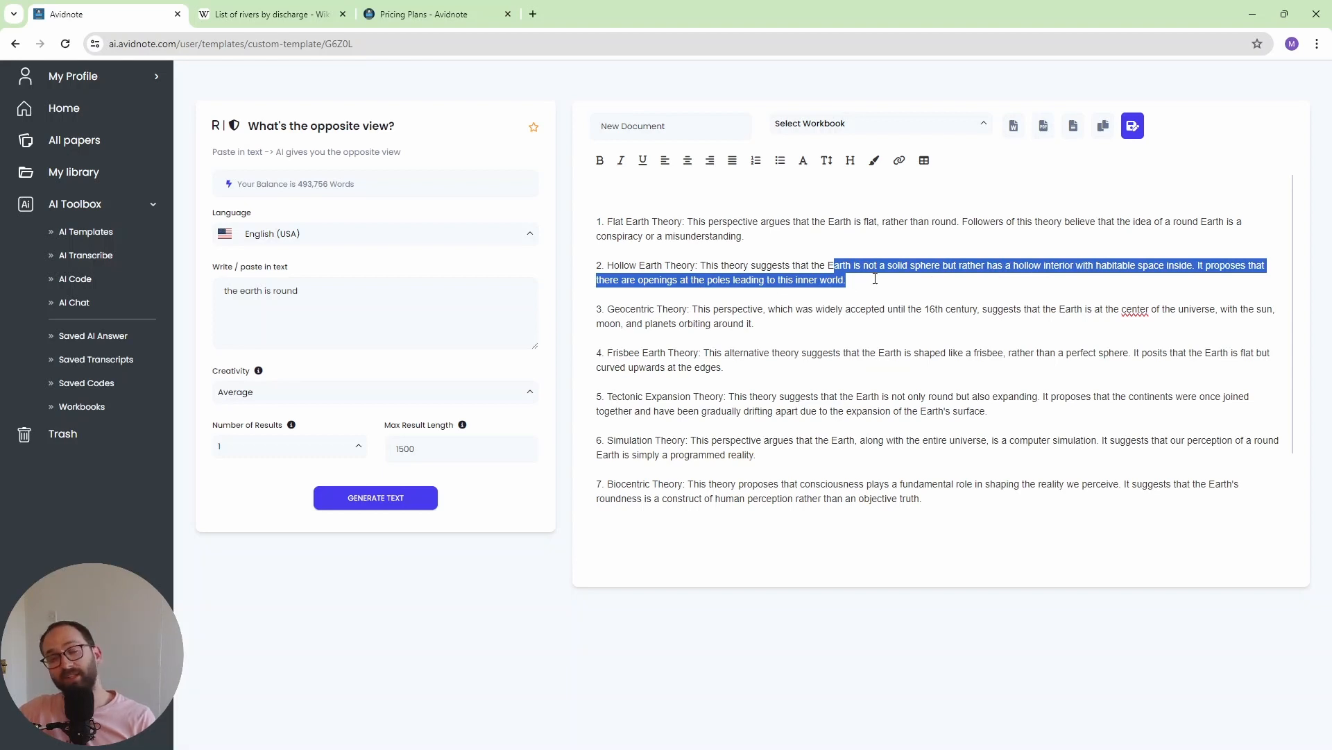
- Go back to the AI templates and review the ones offered in the Write and Method sections
{"action": "scroll", "coordinate": [876, 275], "scroll_direction": "down", "scroll_amount": 2}
{"action": "scroll", "coordinate": [812, 497], "scroll_direction": "down", "scroll_amount": 2}
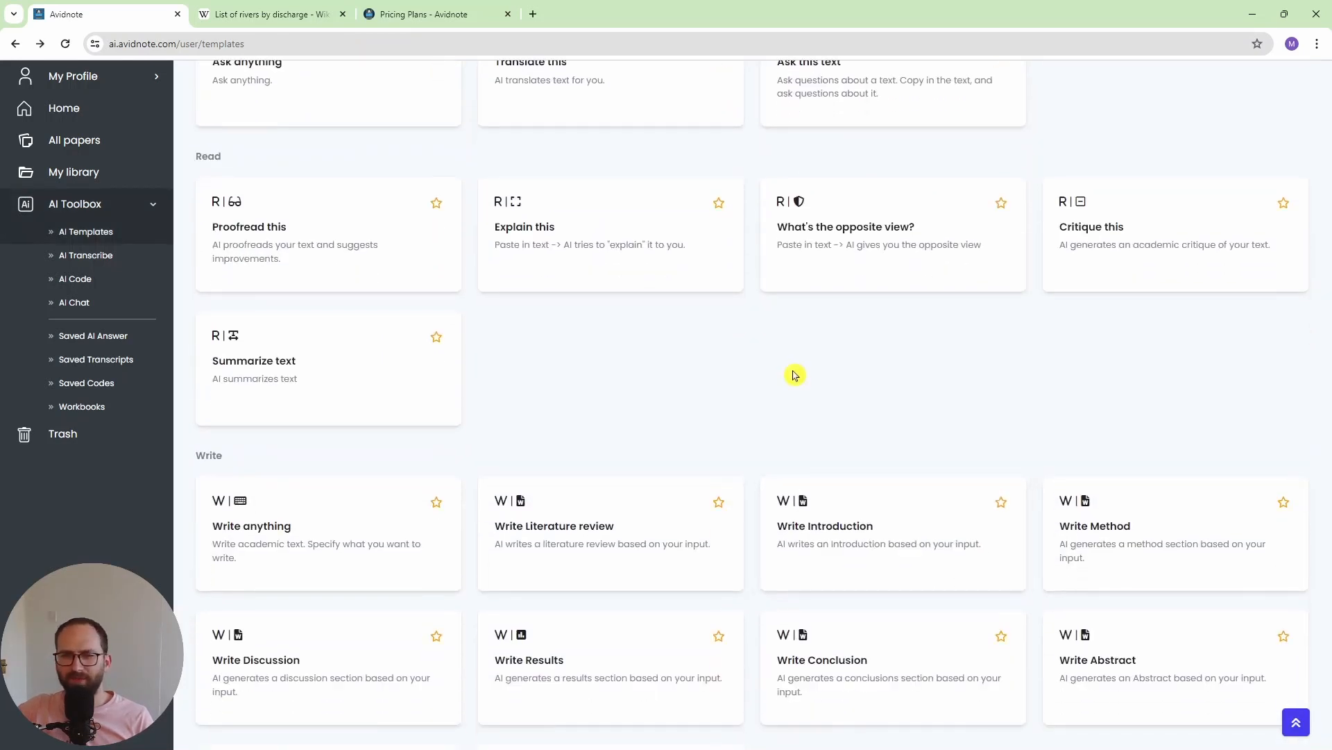
{"action": "scroll", "coordinate": [795, 374], "scroll_direction": "down", "scroll_amount": 2}
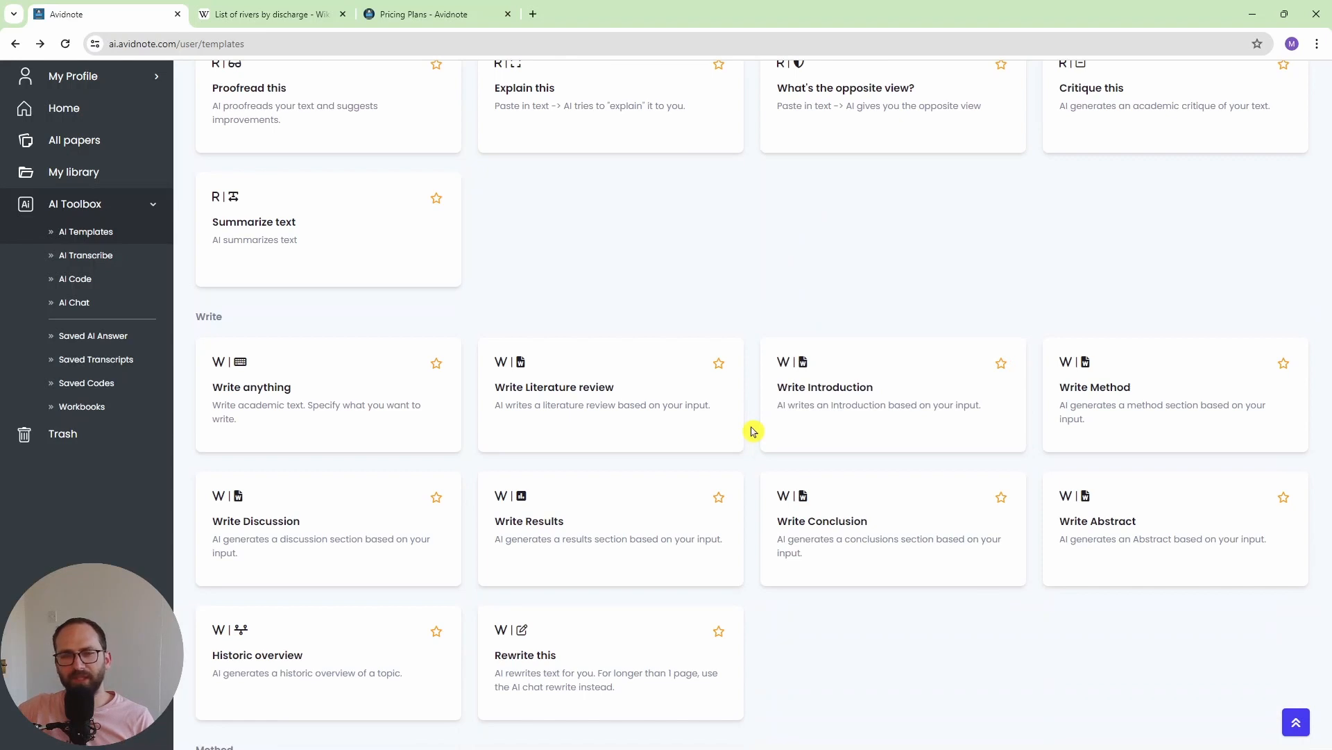
{"action": "scroll", "coordinate": [754, 431], "scroll_direction": "down", "scroll_amount": 1}
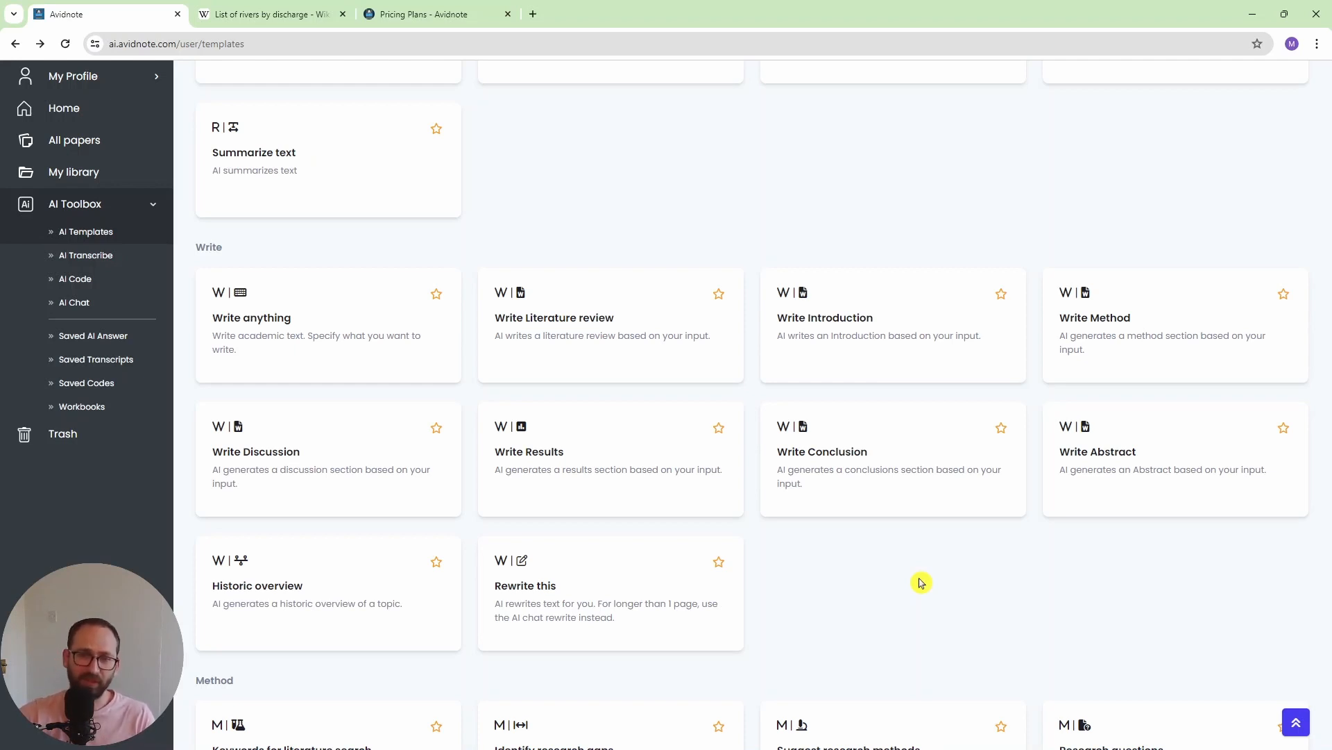
{"action": "scroll", "coordinate": [863, 565], "scroll_direction": "down", "scroll_amount": 2}
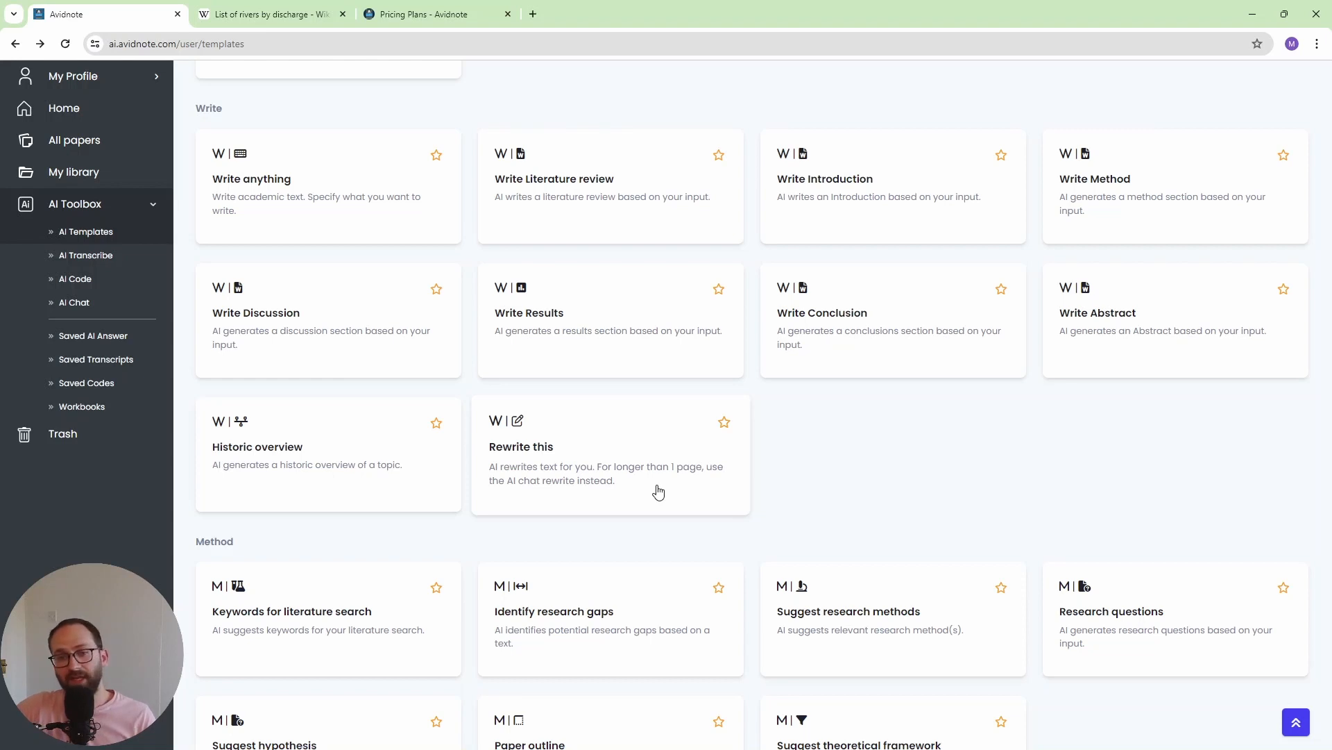
{"action": "scroll", "coordinate": [838, 467], "scroll_direction": "down", "scroll_amount": 1}
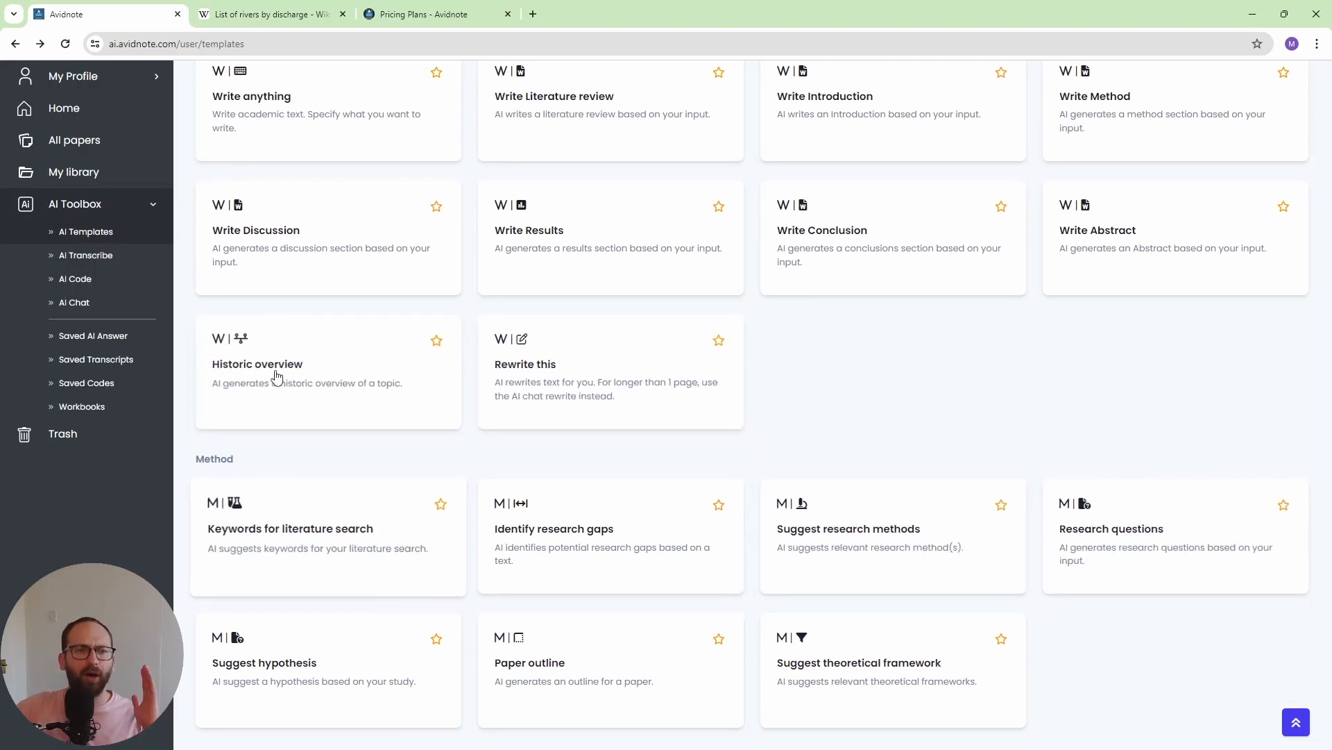
- Open AI Transcribe and review its transcription language and task type options, leaving the default settings in place
{"action": "left_click", "coordinate": [75, 257]}
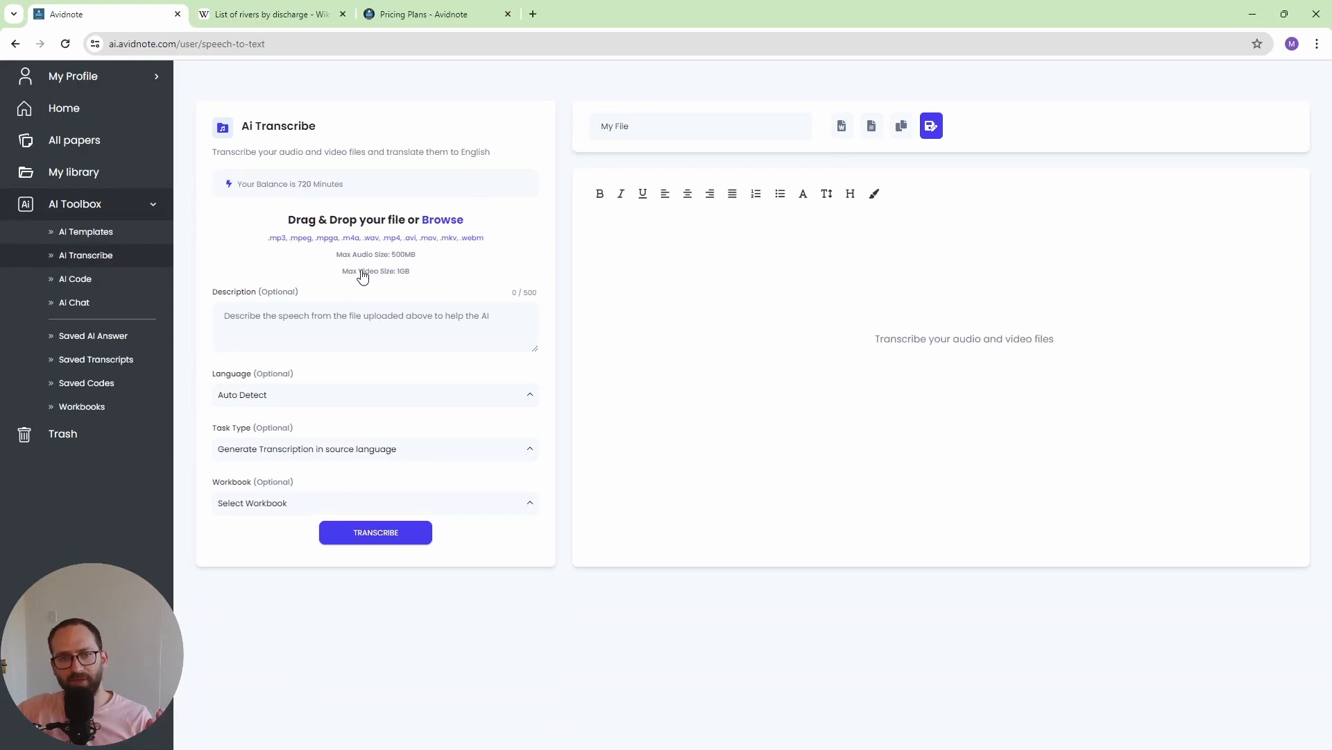
{"action": "left_click", "coordinate": [325, 399]}
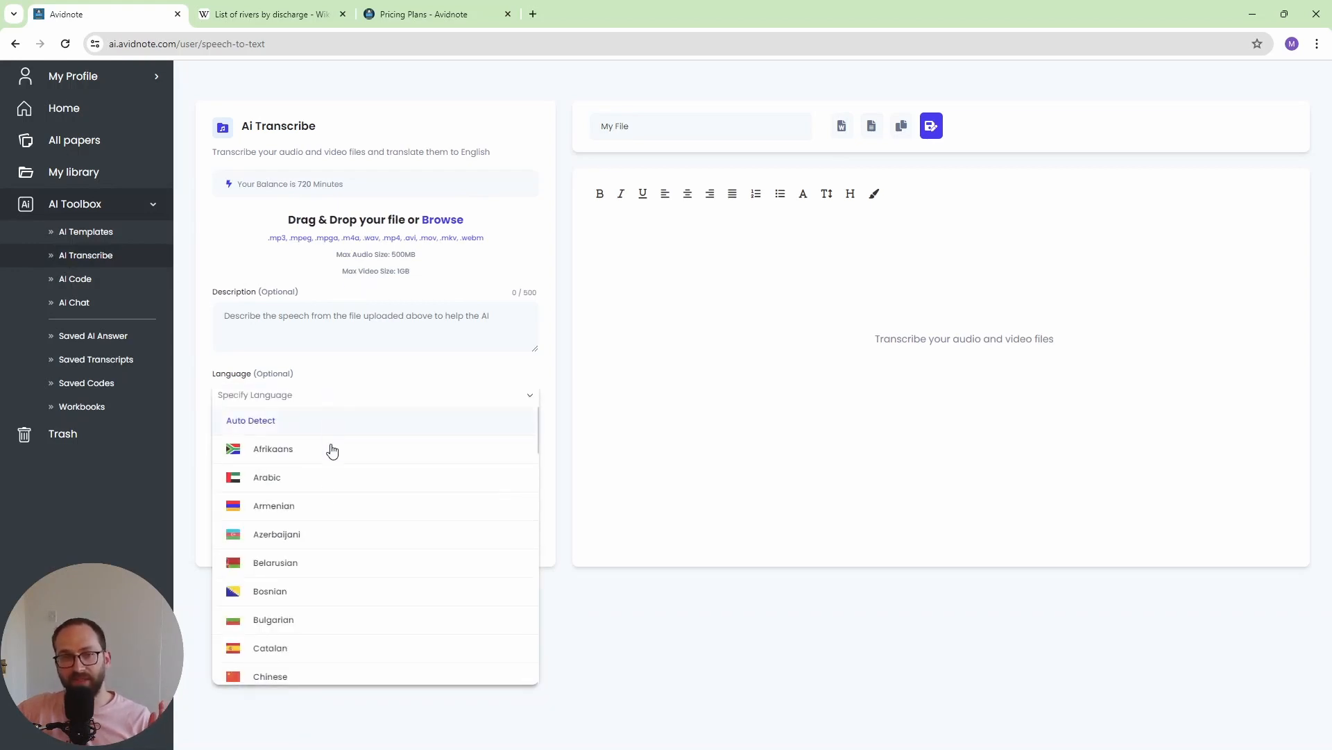
{"action": "scroll", "coordinate": [405, 526], "scroll_direction": "down", "scroll_amount": 8}
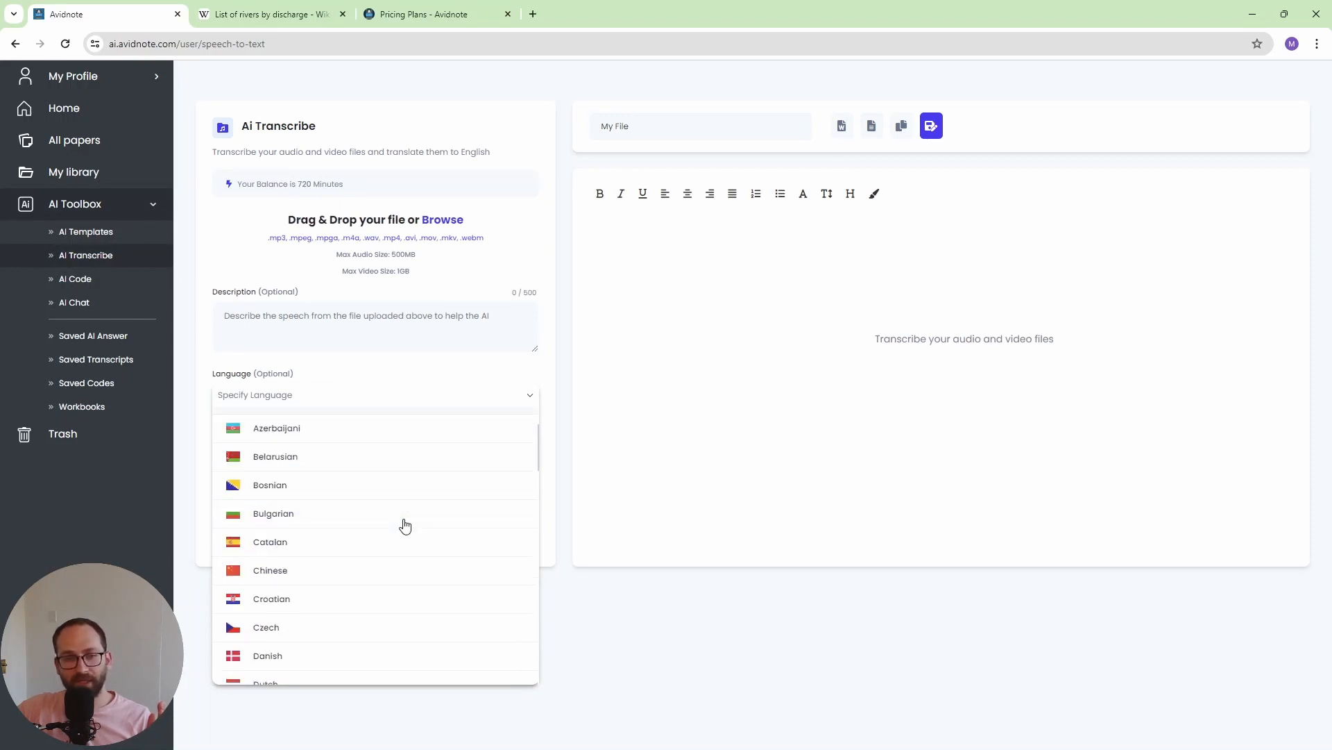
{"action": "scroll", "coordinate": [351, 560], "scroll_direction": "down", "scroll_amount": 3}
{"action": "left_click", "coordinate": [228, 241]}
{"action": "left_click", "coordinate": [284, 452]}
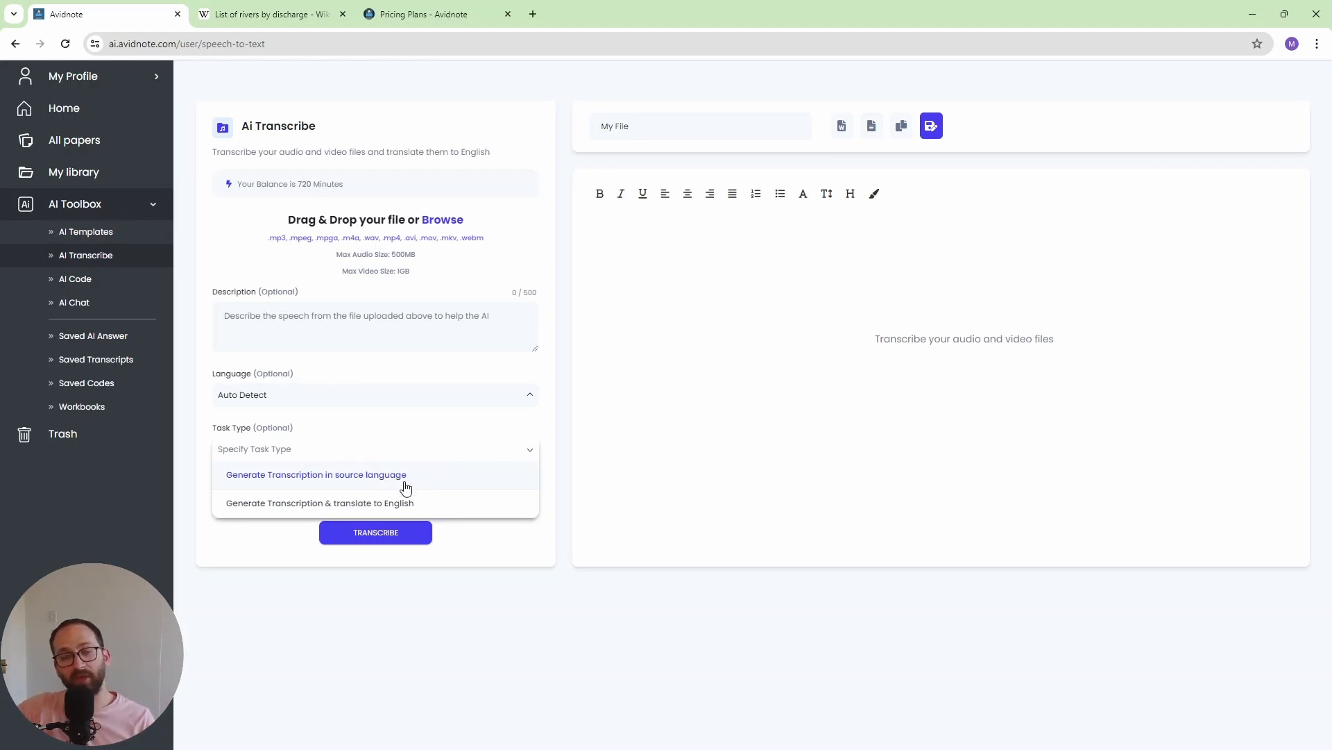
{"action": "left_click", "coordinate": [470, 548]}
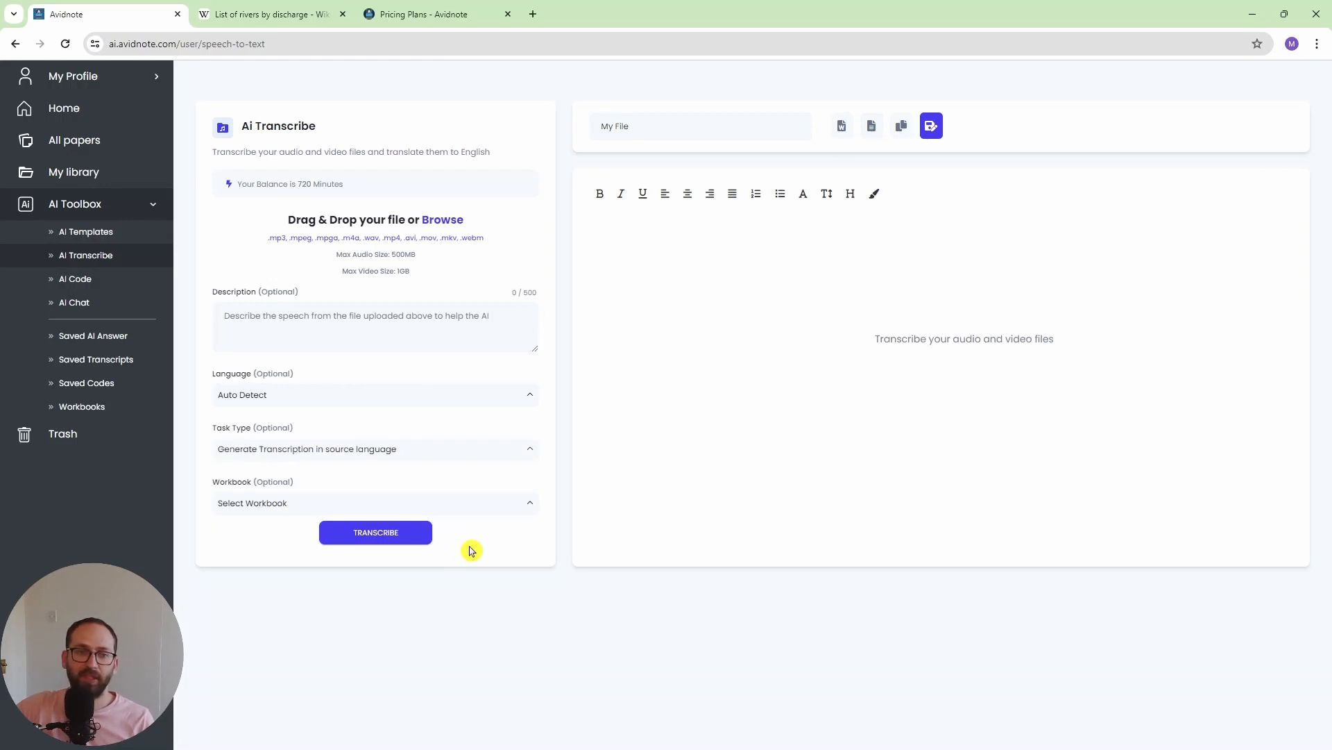
- Open the AI code generator and look through the programming languages it offers
{"action": "left_click", "coordinate": [82, 285]}
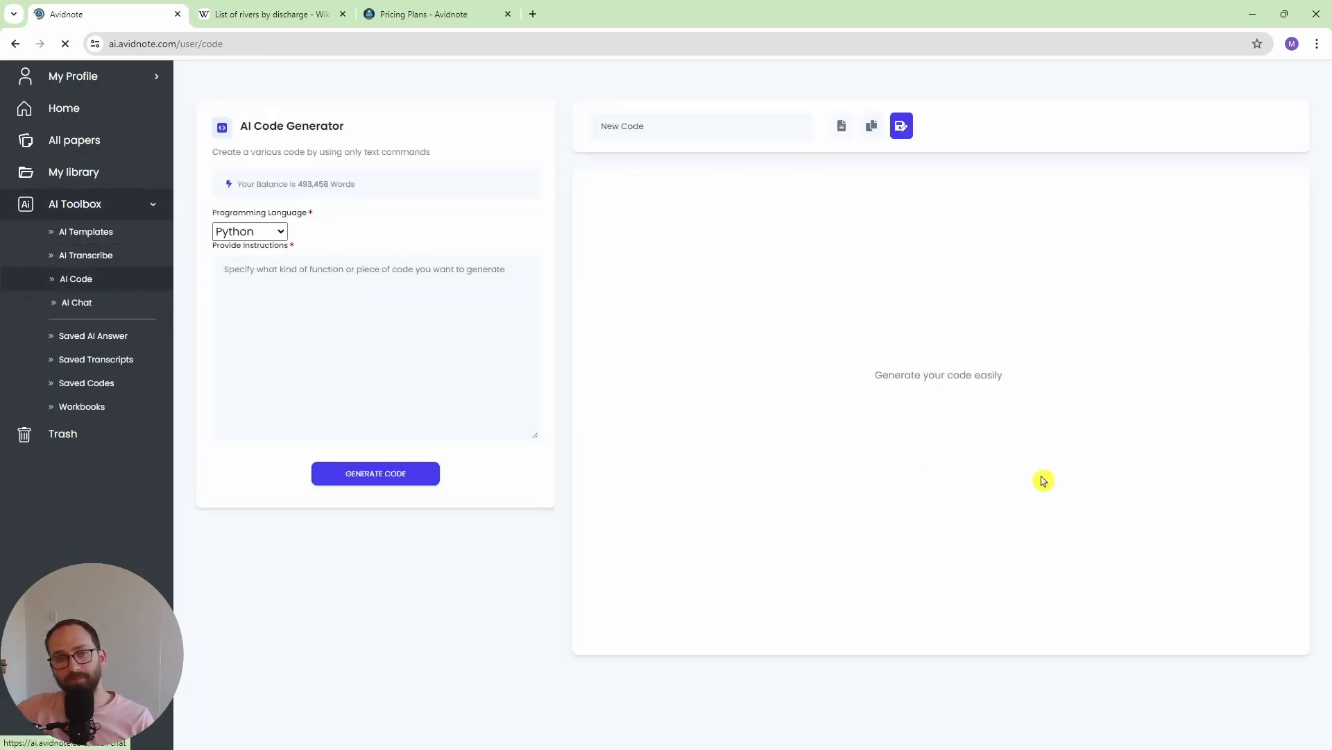
{"action": "left_click", "coordinate": [279, 238]}
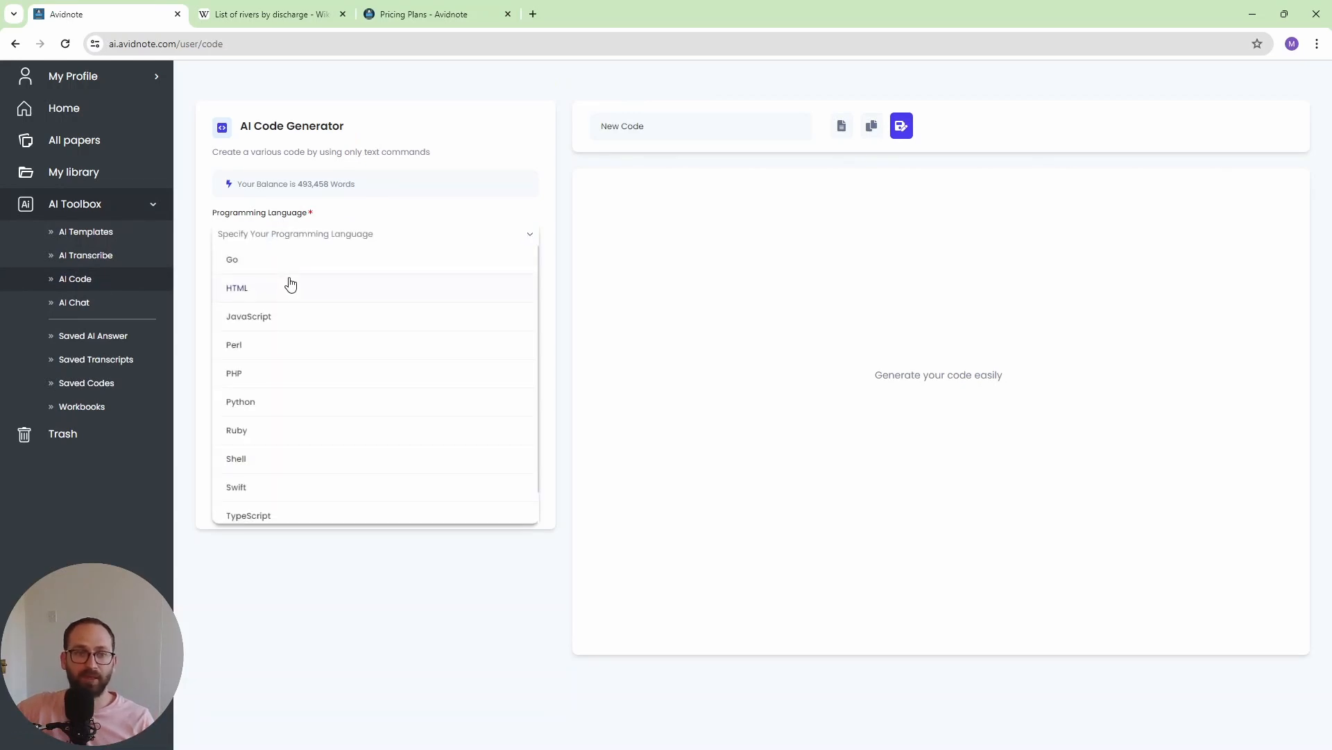
{"action": "scroll", "coordinate": [302, 357], "scroll_direction": "down", "scroll_amount": 1}
{"action": "scroll", "coordinate": [292, 366], "scroll_direction": "up", "scroll_amount": 1}
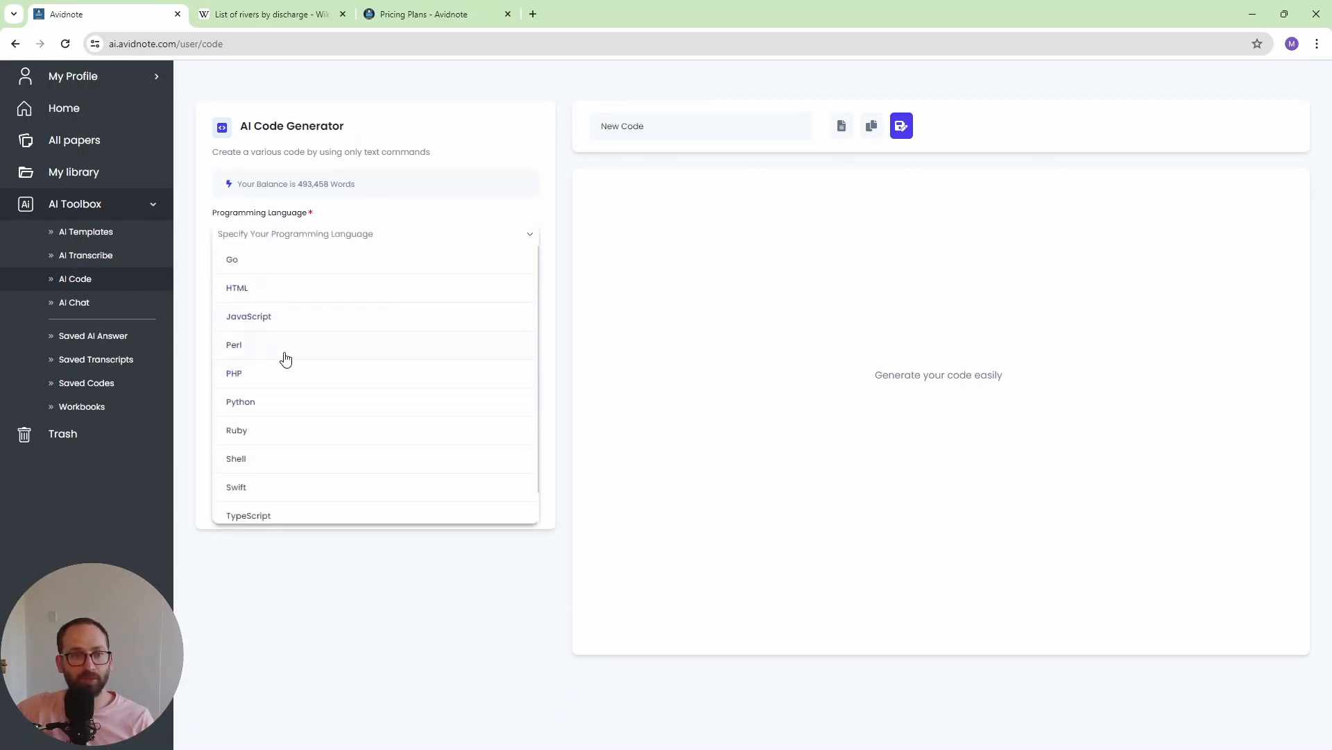
- View the AI chat assistants, and switch to the Avidnote pricing plans to check the Professional Plan's monthly price
{"action": "left_click", "coordinate": [75, 310]}
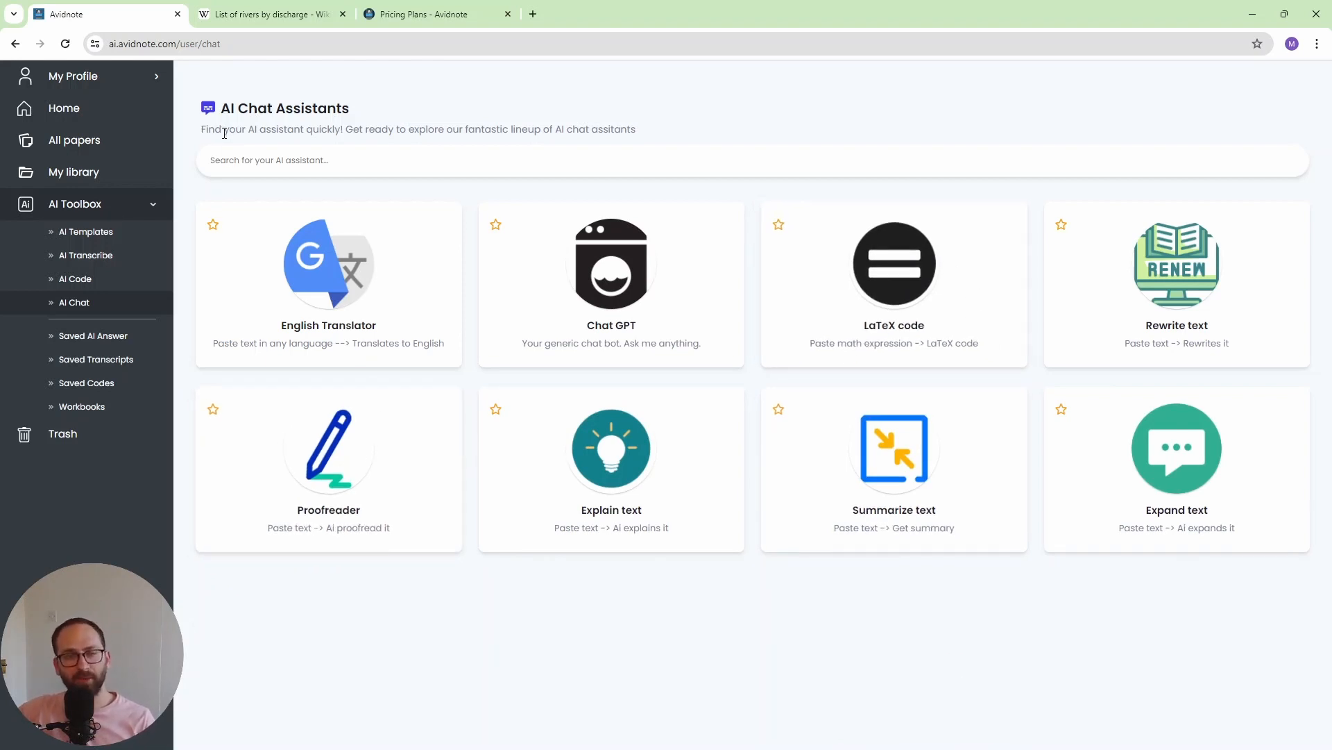
{"action": "left_click", "coordinate": [415, 15]}
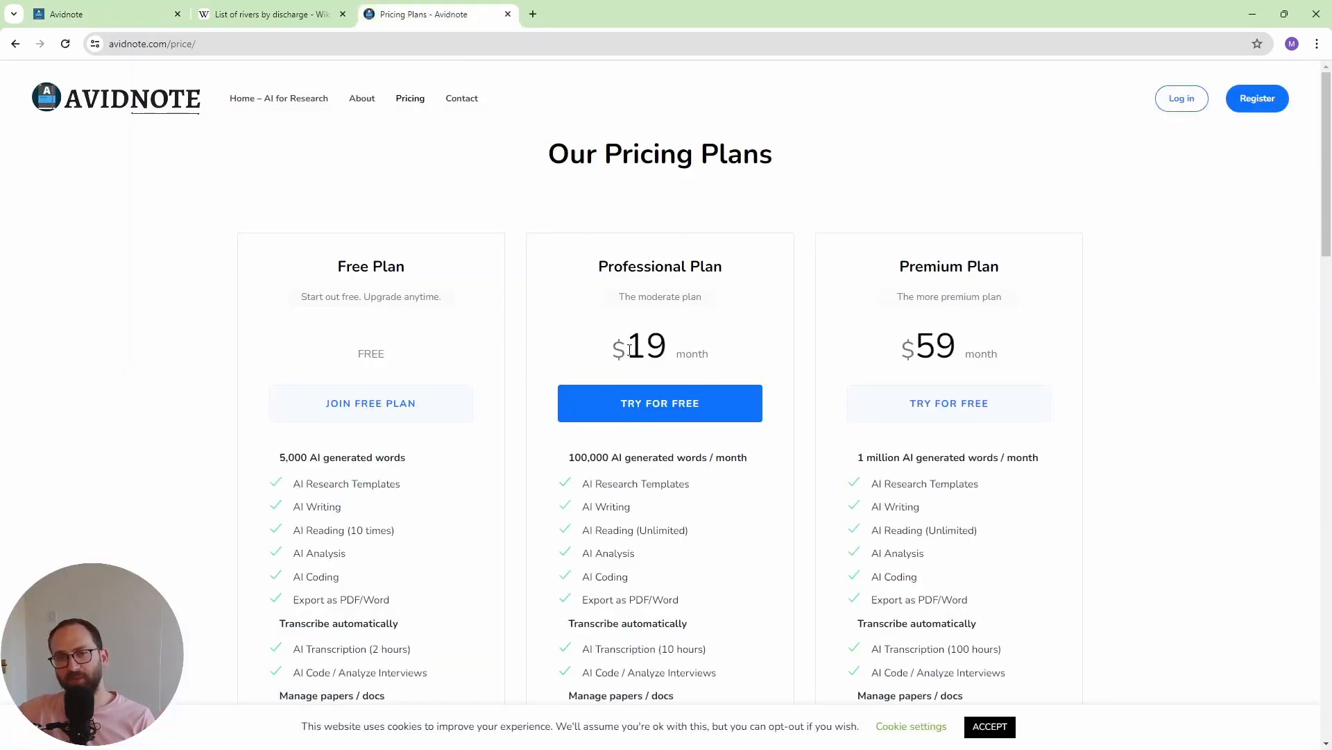
{"action": "left_click_drag", "start_coordinate": [632, 351], "coordinate": [663, 349]}
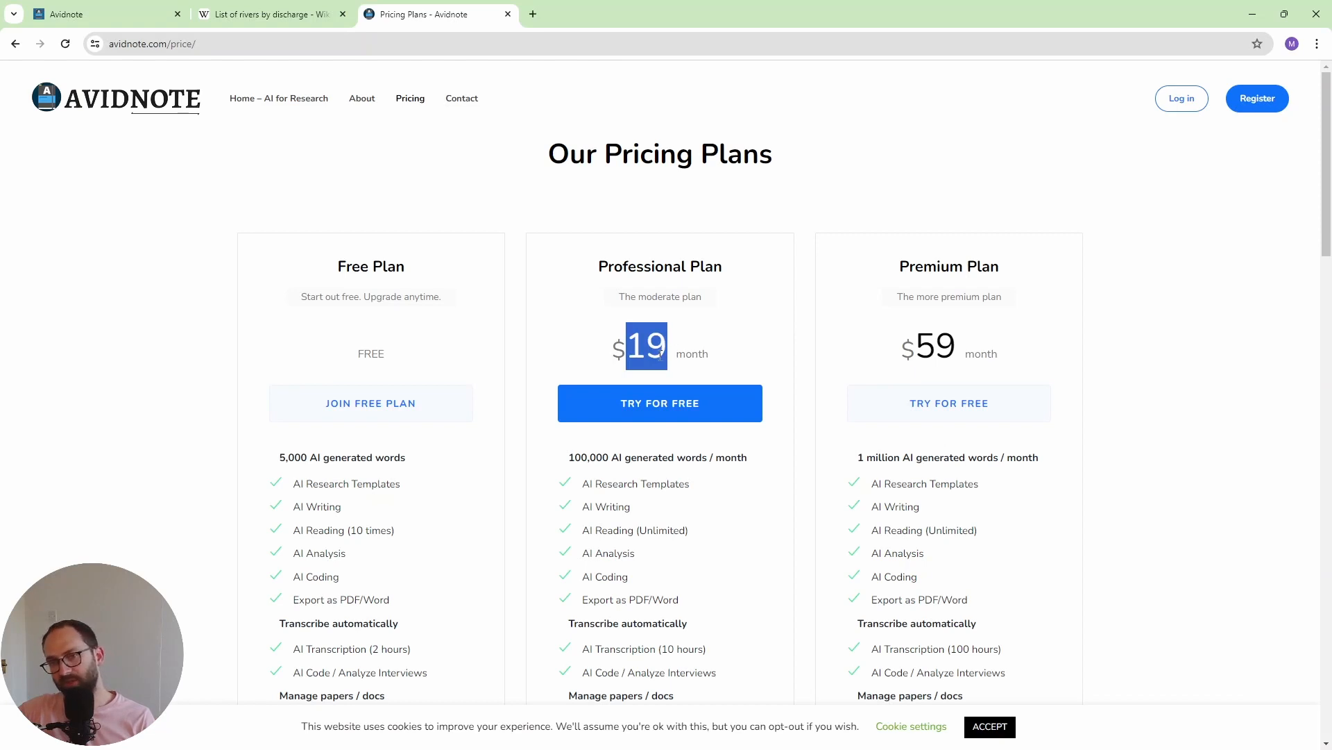
{"action": "left_click", "coordinate": [659, 352]}
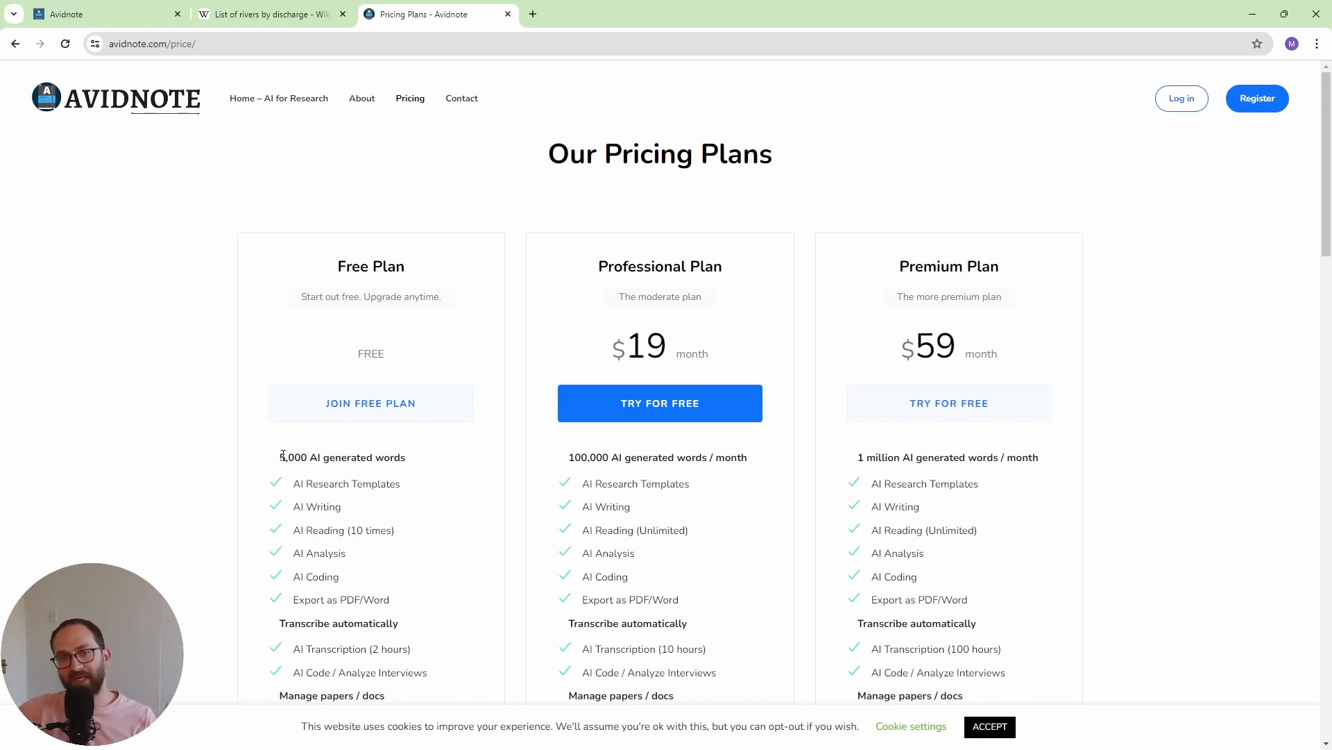
- Compare the AI-generated word allowances of the Free Plan and the Professional Plan
{"action": "left_click_drag", "start_coordinate": [283, 455], "coordinate": [406, 458]}
{"action": "left_click", "coordinate": [379, 474]}
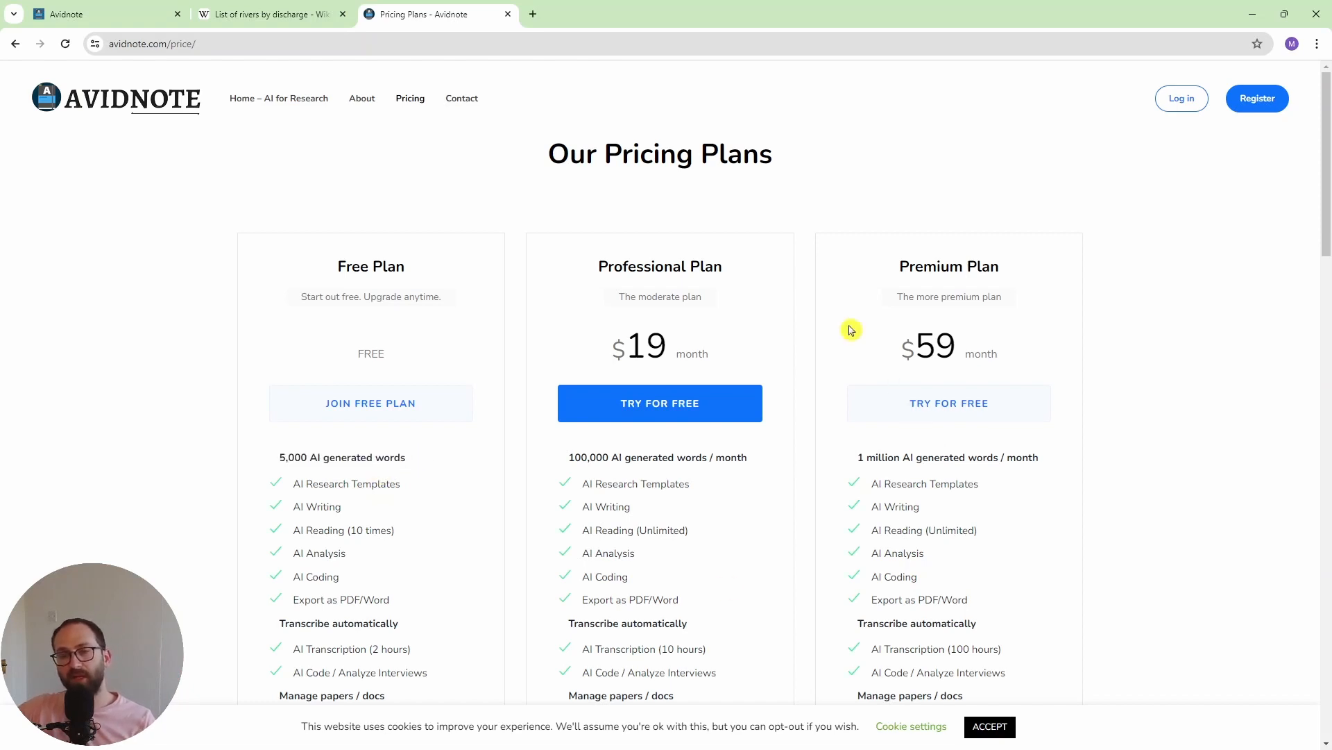
{"action": "left_click", "coordinate": [723, 378]}
{"action": "left_click_drag", "start_coordinate": [568, 458], "coordinate": [746, 460]}
{"action": "left_click", "coordinate": [743, 464]}
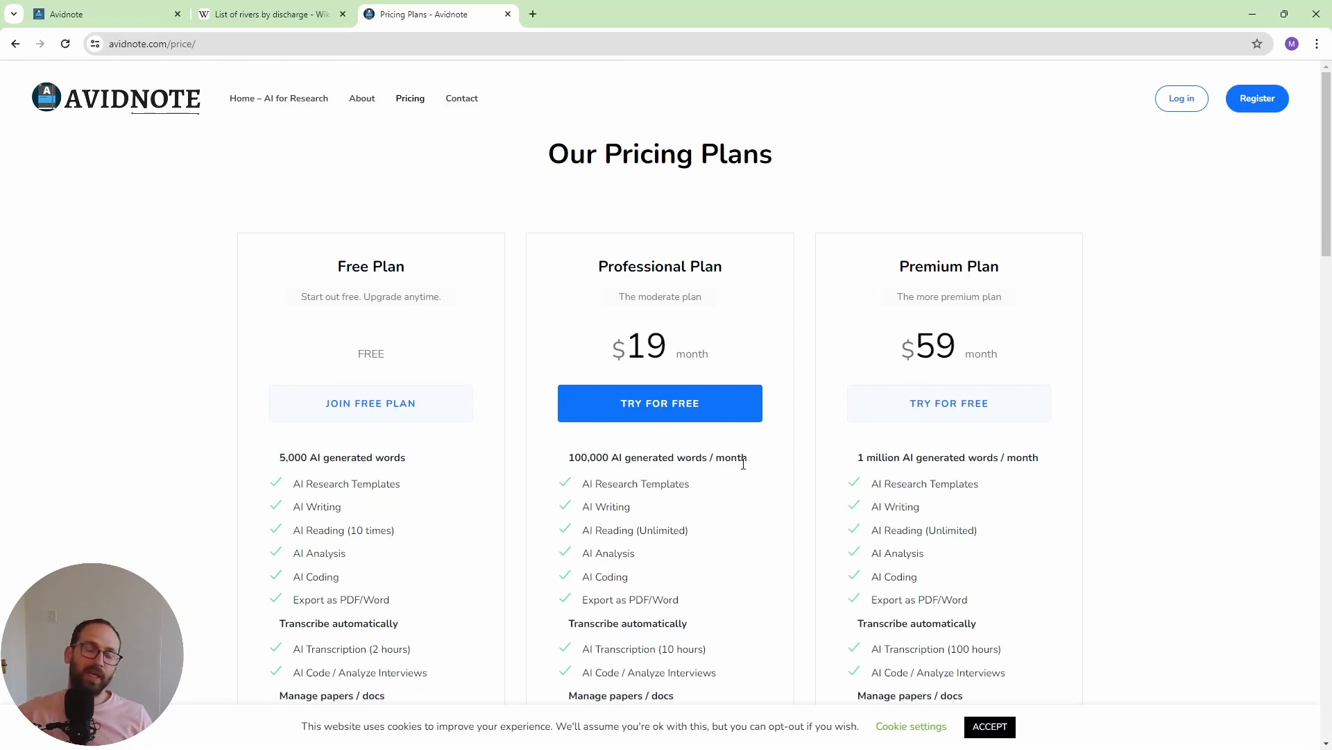